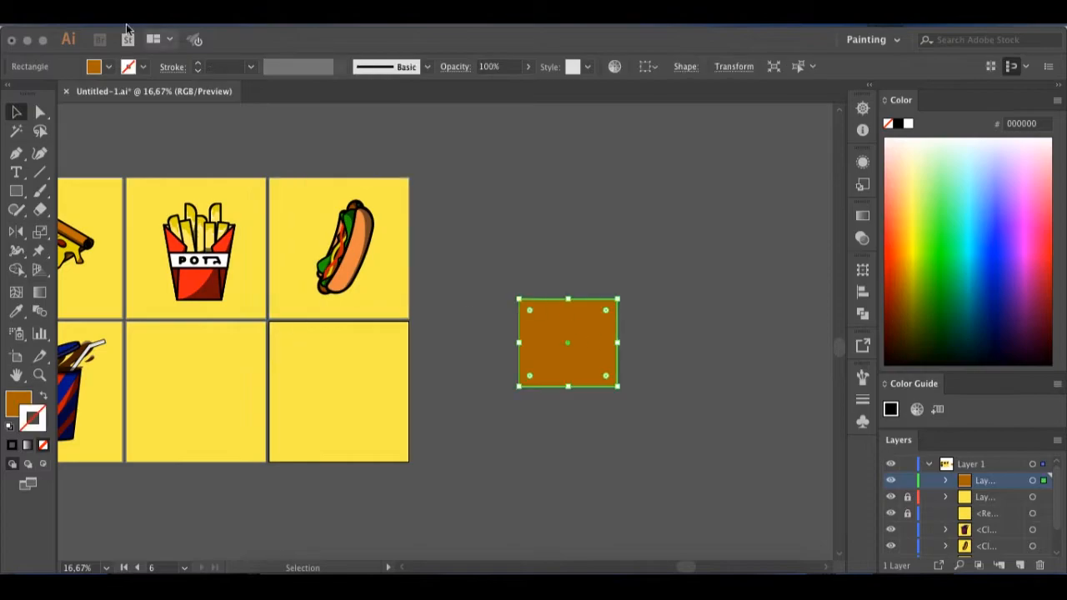
# - Give the brown rectangle an 18 pt black stroke
pyautogui.click(275, 342)
pyautogui.click(477, 323)
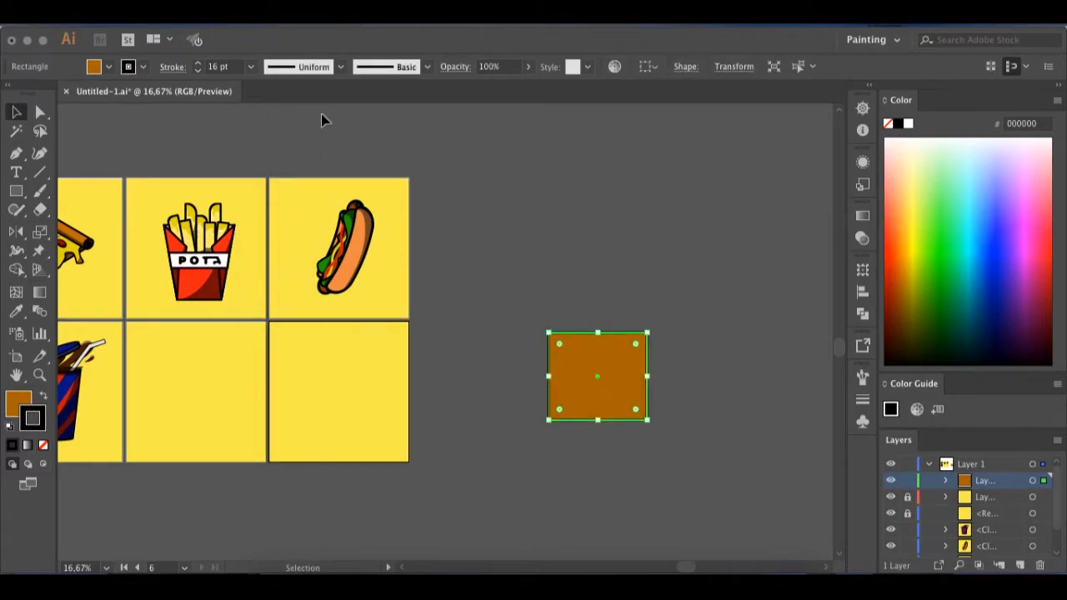
pyautogui.click(250, 67)
pyautogui.click(279, 358)
pyautogui.click(569, 288)
pyautogui.click(575, 345)
# - Round the rectangle's two upper corners fully and reduce its height to form a half-circle top bun
pyautogui.click(41, 112)
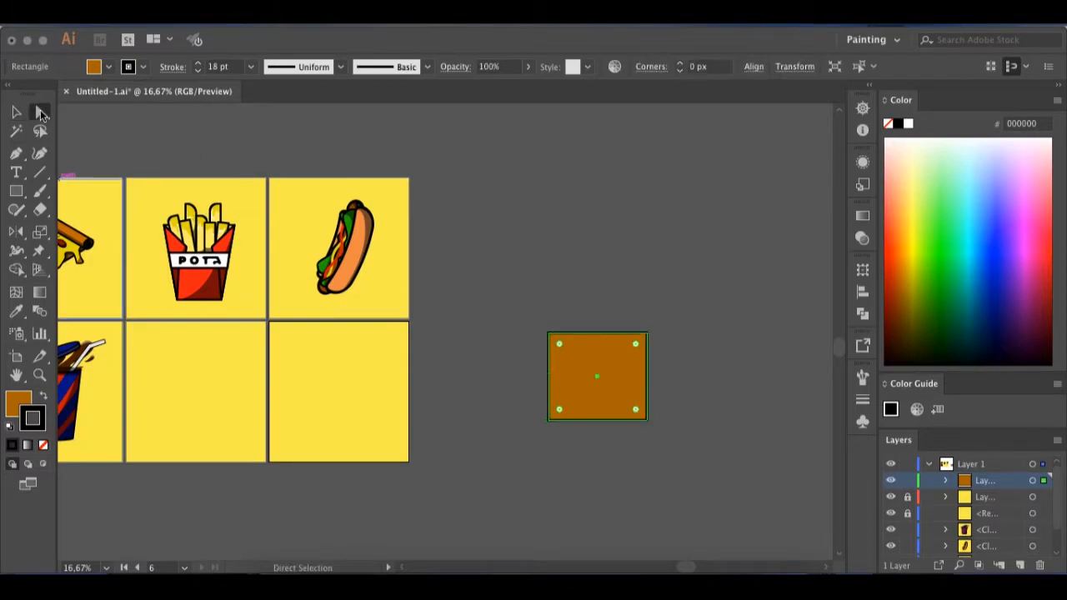
pyautogui.moveTo(639, 348); pyautogui.dragTo(519, 405)
pyautogui.press('v')
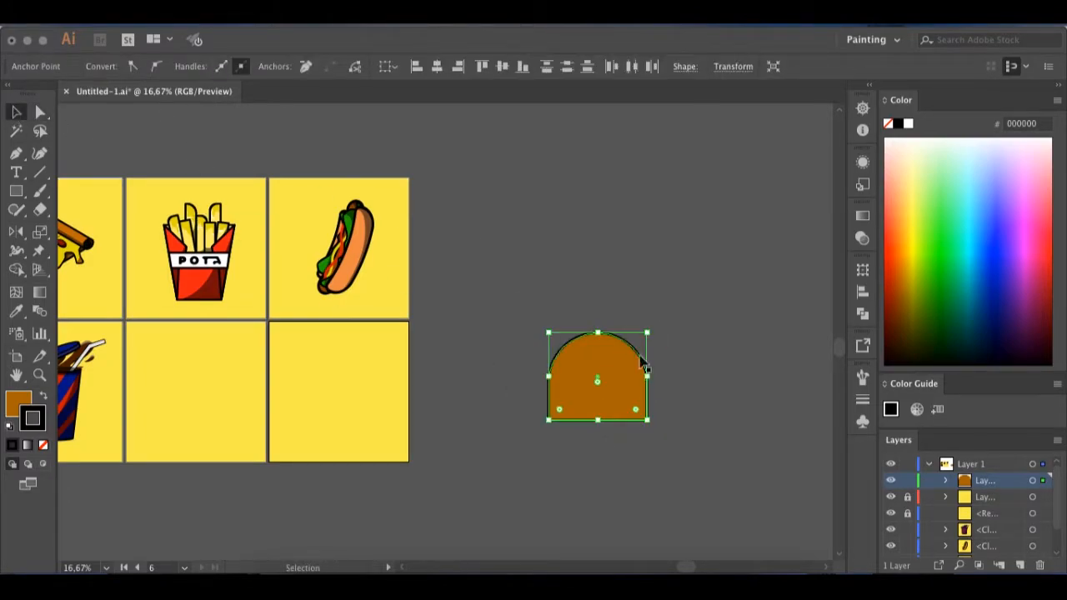
pyautogui.moveTo(600, 418); pyautogui.dragTo(648, 311)
pyautogui.click(667, 258)
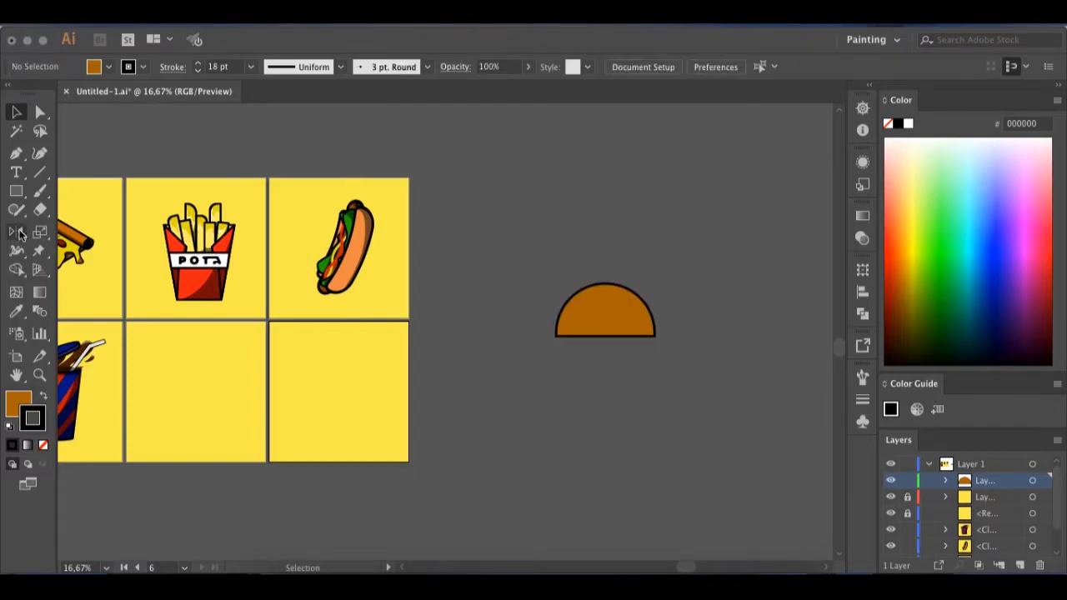
# - Draw a brown rectangle as wide as the top bun beneath it and move it down to leave a gap
pyautogui.moveTo(556, 335); pyautogui.dragTo(651, 375)
pyautogui.click(16, 111)
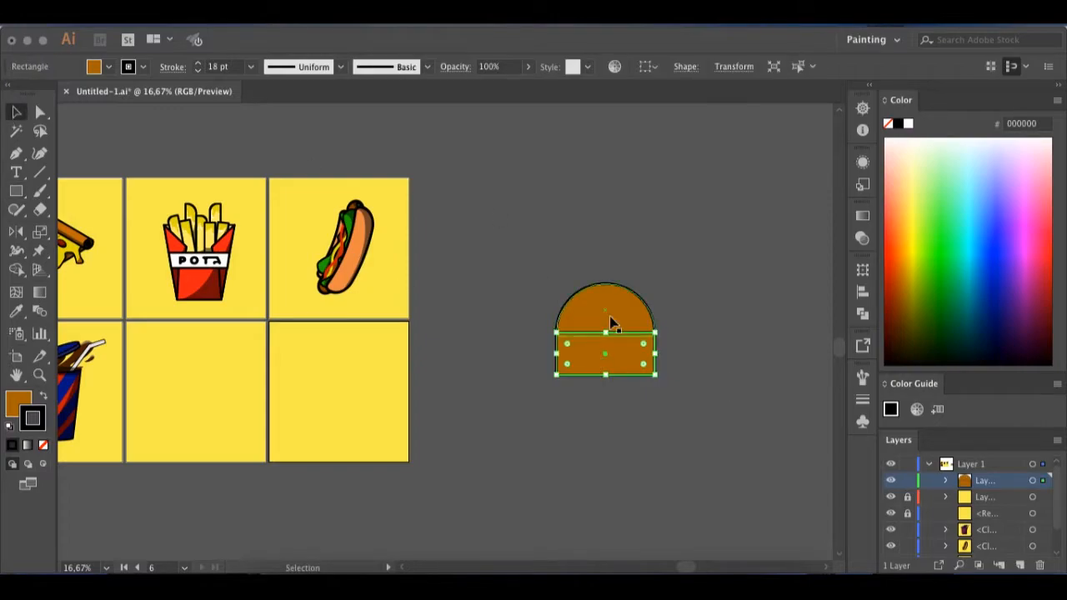
pyautogui.press('super+plus')
pyautogui.press('super+plus')
pyautogui.moveTo(446, 338); pyautogui.dragTo(449, 407)
pyautogui.click(167, 262)
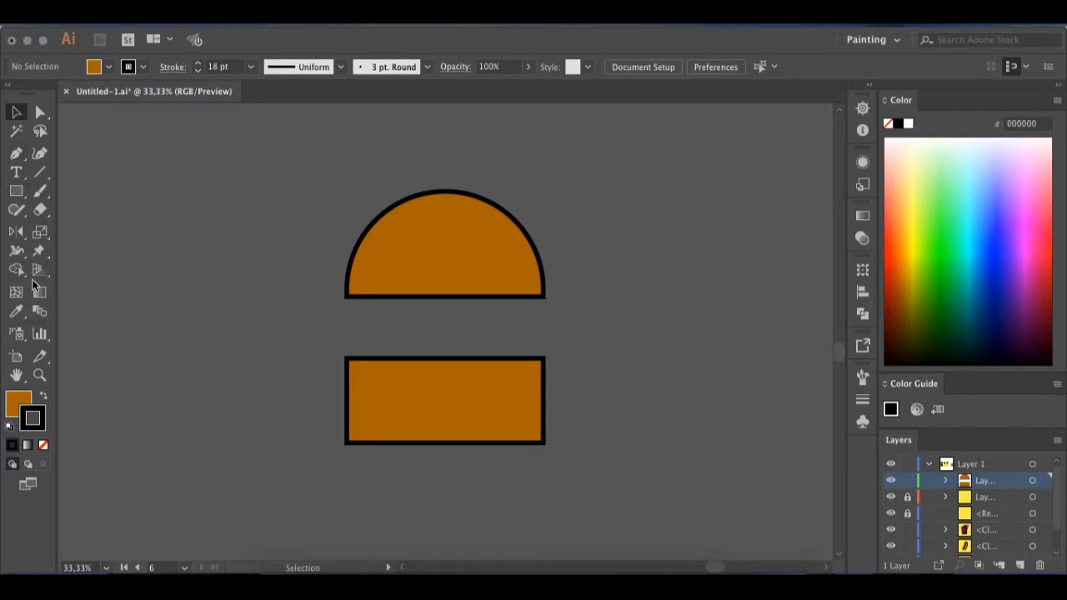
# - Round the lower rectangle's two bottom corners by about 108 px and reduce its height to form the bottom bun
pyautogui.click(538, 436)
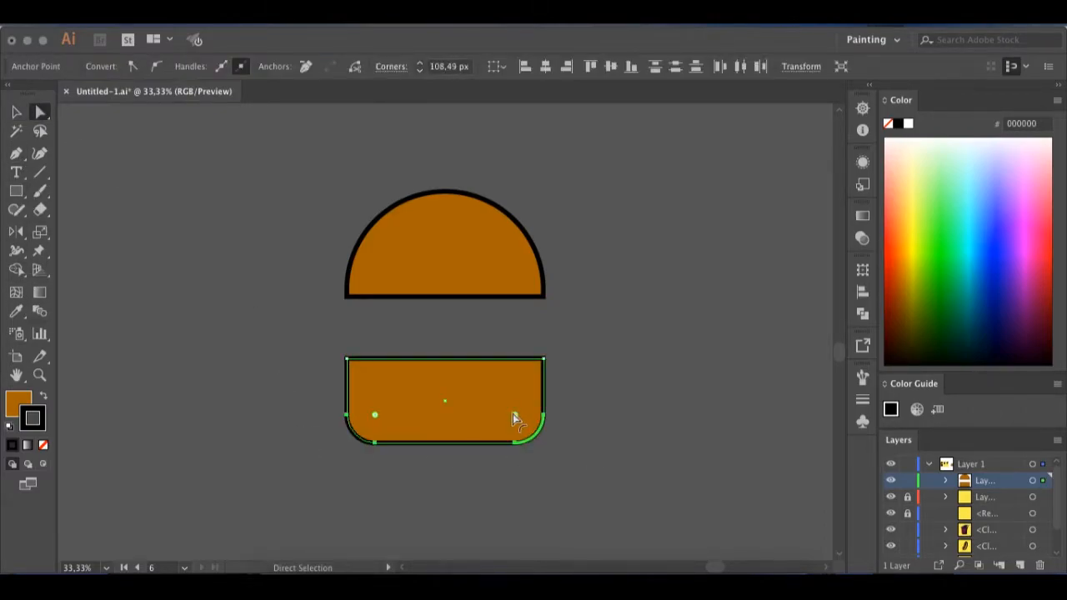
pyautogui.moveTo(516, 415); pyautogui.dragTo(516, 414)
pyautogui.click(16, 112)
pyautogui.moveTo(445, 359); pyautogui.dragTo(464, 405)
pyautogui.click(493, 374)
pyautogui.click(557, 320)
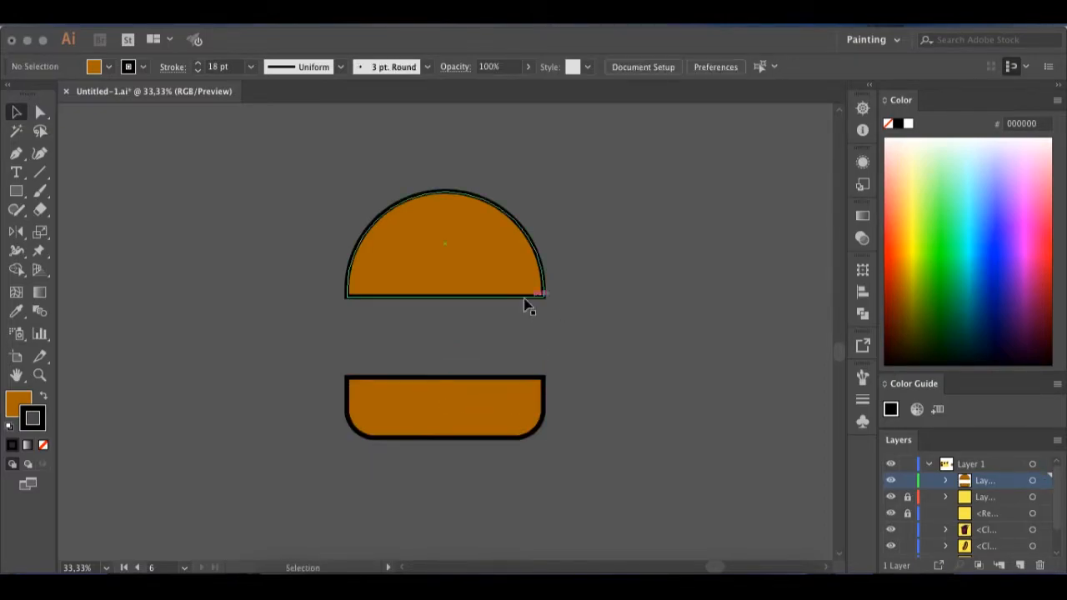
# - Draw a flat ellipse to the left of the buns with the Ellipse tool
pyautogui.click(14, 193)
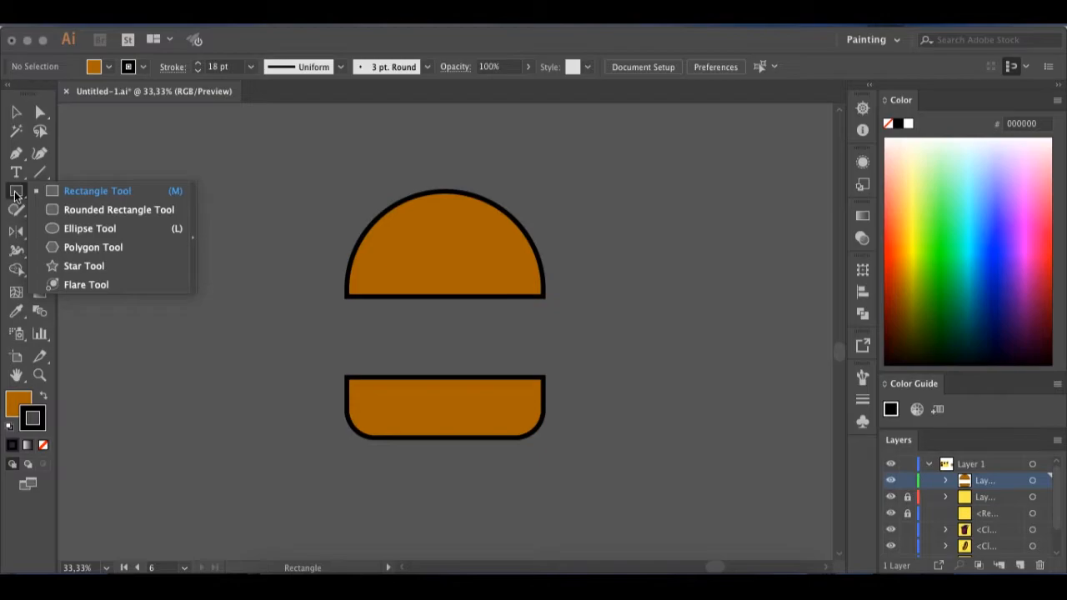
pyautogui.click(190, 139)
pyautogui.press('Escape')
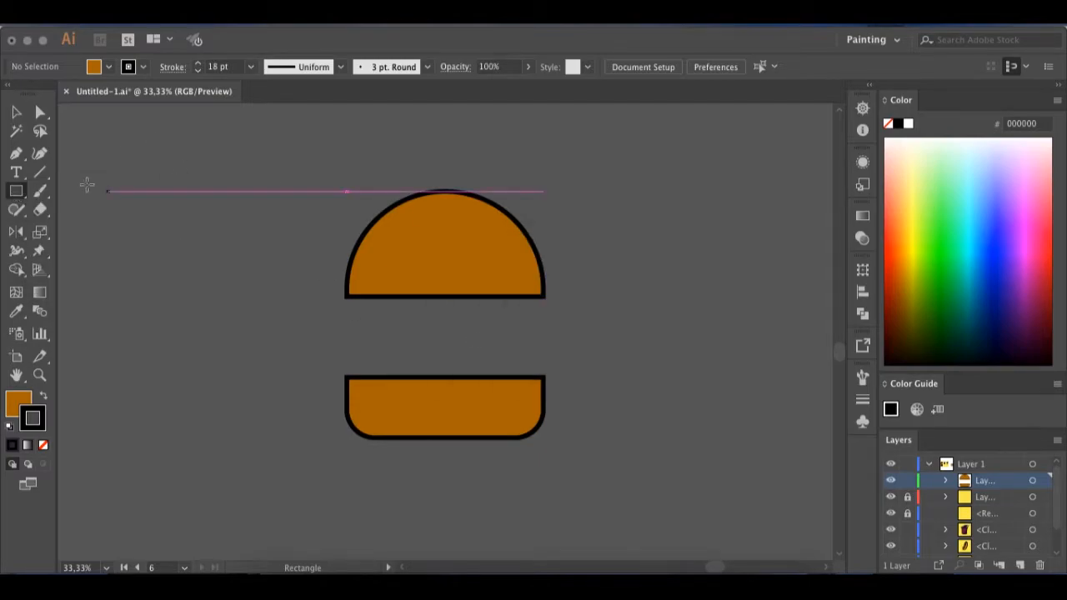
pyautogui.click(16, 191)
pyautogui.click(87, 226)
pyautogui.moveTo(129, 213); pyautogui.dragTo(217, 257)
pyautogui.press('v')
pyautogui.moveTo(226, 214)
pyautogui.mouseDown()
pyautogui.moveTo(213, 255)
pyautogui.moveTo(265, 355)
pyautogui.moveTo(298, 312)
pyautogui.moveTo(290, 321)
pyautogui.mouseUp()
# - Fill the ellipse with reddish brown a33904
pyautogui.doubleClick(15, 403)
pyautogui.moveTo(792, 374); pyautogui.dragTo(791, 411)
pyautogui.moveTo(755, 279)
pyautogui.mouseDown()
pyautogui.moveTo(753, 268)
pyautogui.moveTo(731, 279)
pyautogui.moveTo(710, 310)
pyautogui.mouseUp()
pyautogui.moveTo(792, 410)
pyautogui.mouseDown()
pyautogui.moveTo(792, 393)
pyautogui.moveTo(794, 407)
pyautogui.mouseUp()
pyautogui.click(755, 305)
pyautogui.click(918, 222)
# - Move the ellipse up beside the top bun and place a copy about 60 px below it
pyautogui.moveTo(235, 365); pyautogui.dragTo(283, 269)
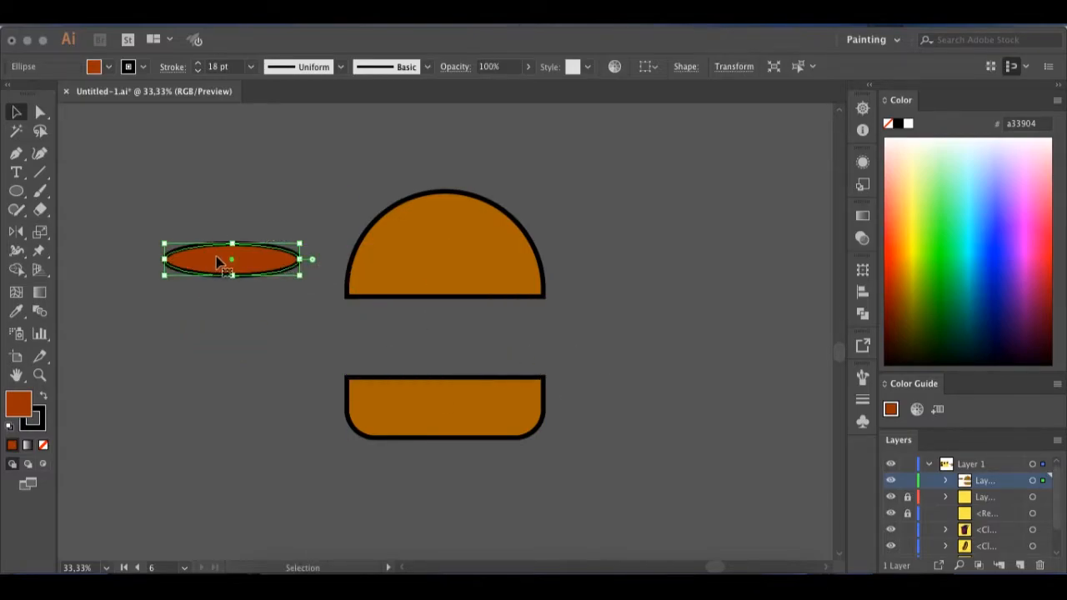
pyautogui.moveTo(218, 261); pyautogui.dragTo(220, 277)
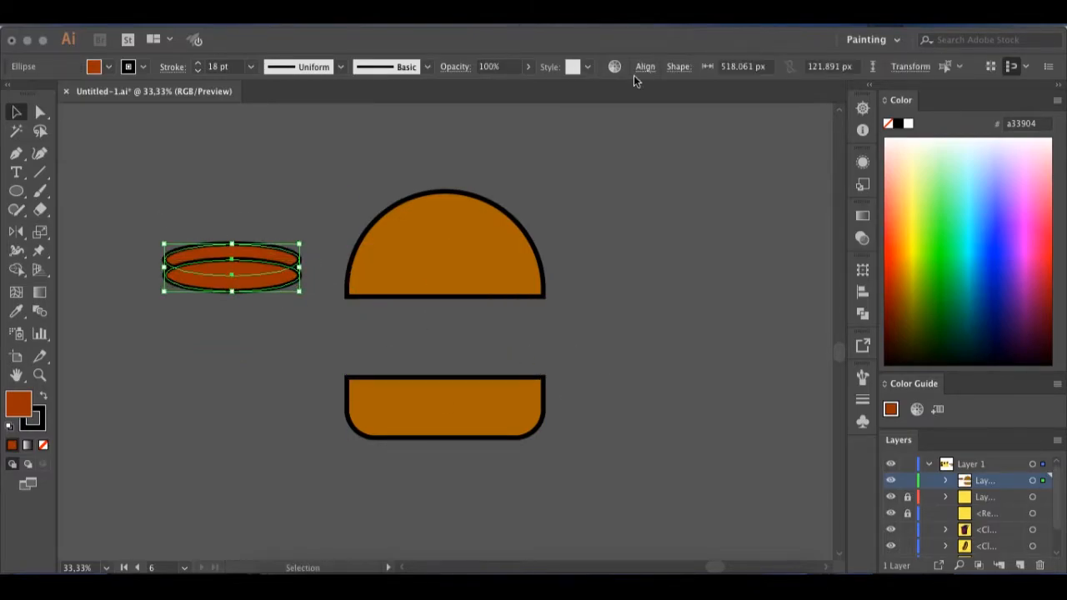
pyautogui.click(213, 206)
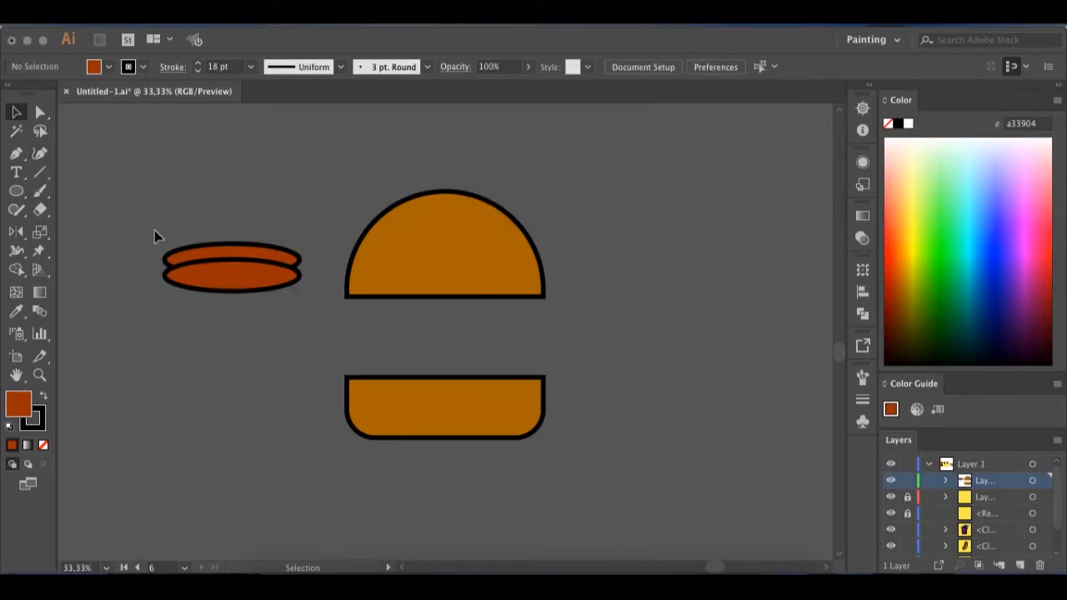
pyautogui.click(200, 286)
pyautogui.click(125, 260)
# - Draw a closed rectangle with the Pen tool joining the side ends of both ellipses and send it to the back
pyautogui.click(164, 274)
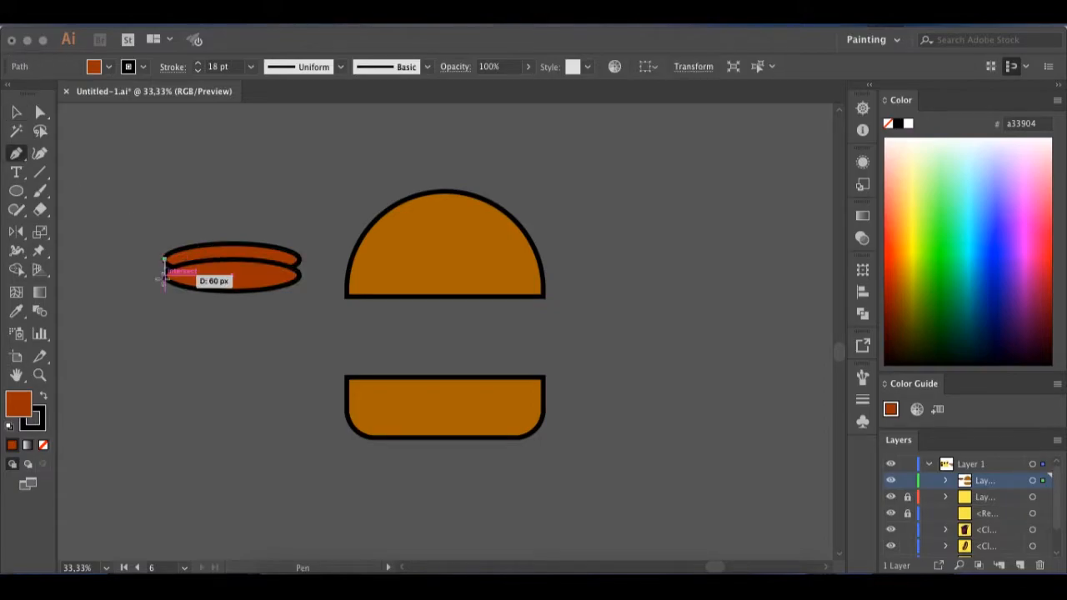
pyautogui.click(298, 274)
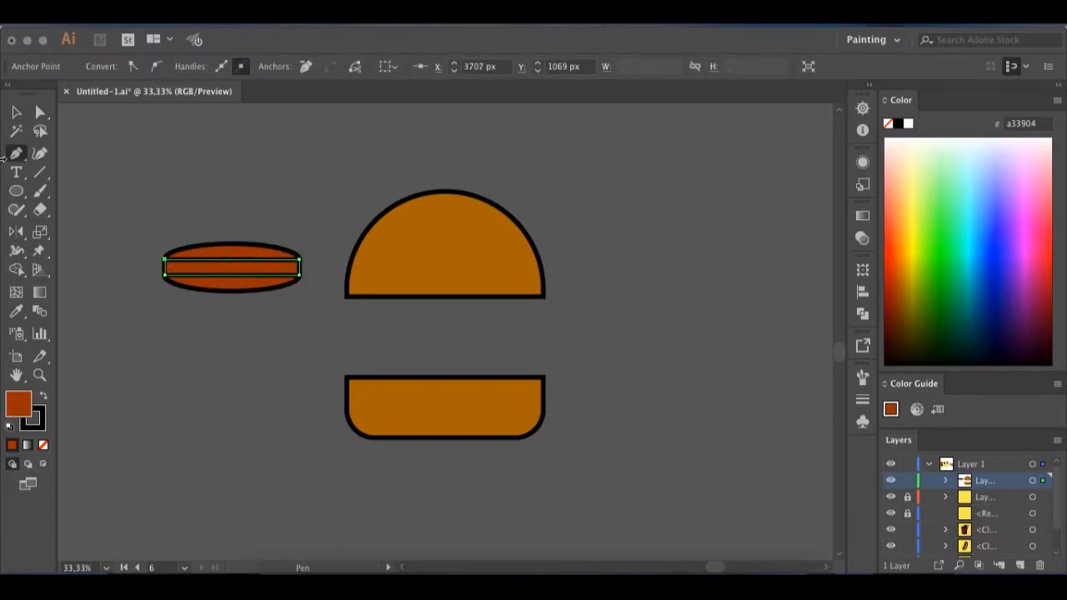
pyautogui.press('v')
pyautogui.rightClick(220, 266)
pyautogui.moveTo(255, 499)
pyautogui.click(409, 535)
pyautogui.click(176, 227)
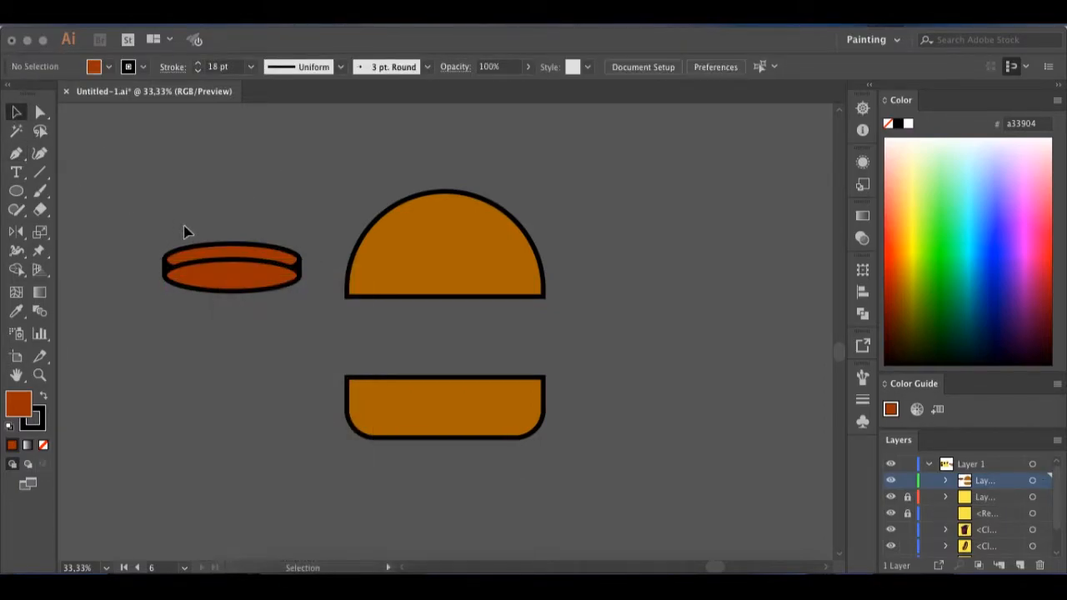
# - Change the stacking order so the upper patty ellipse lies in front of the lower one
pyautogui.rightClick(271, 259)
pyautogui.moveTo(298, 493)
pyautogui.click(464, 534)
pyautogui.click(243, 211)
pyautogui.moveTo(225, 275); pyautogui.dragTo(225, 290)
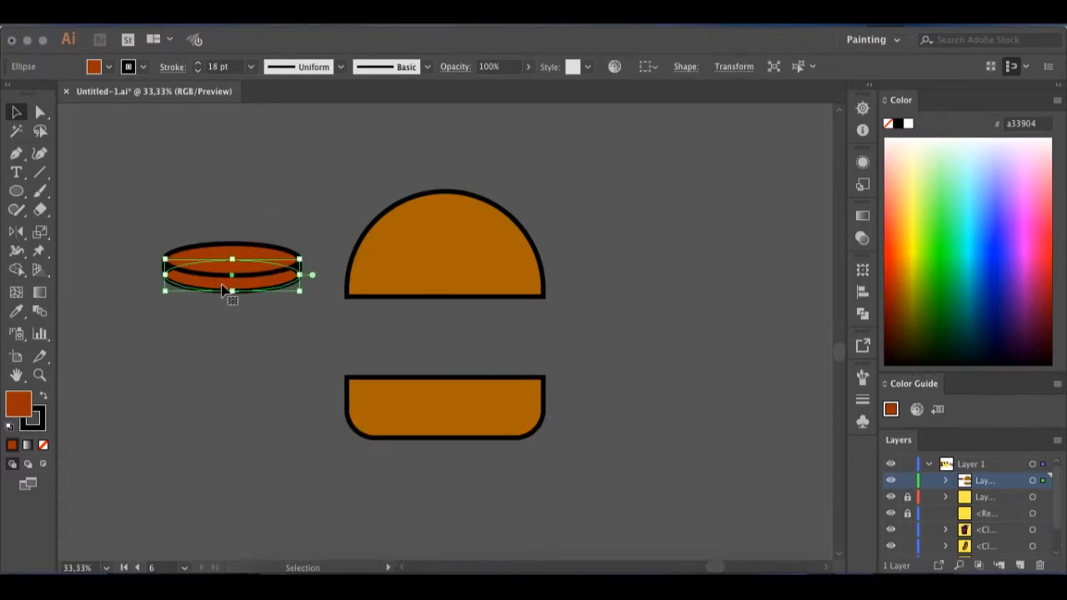
pyautogui.click(279, 303)
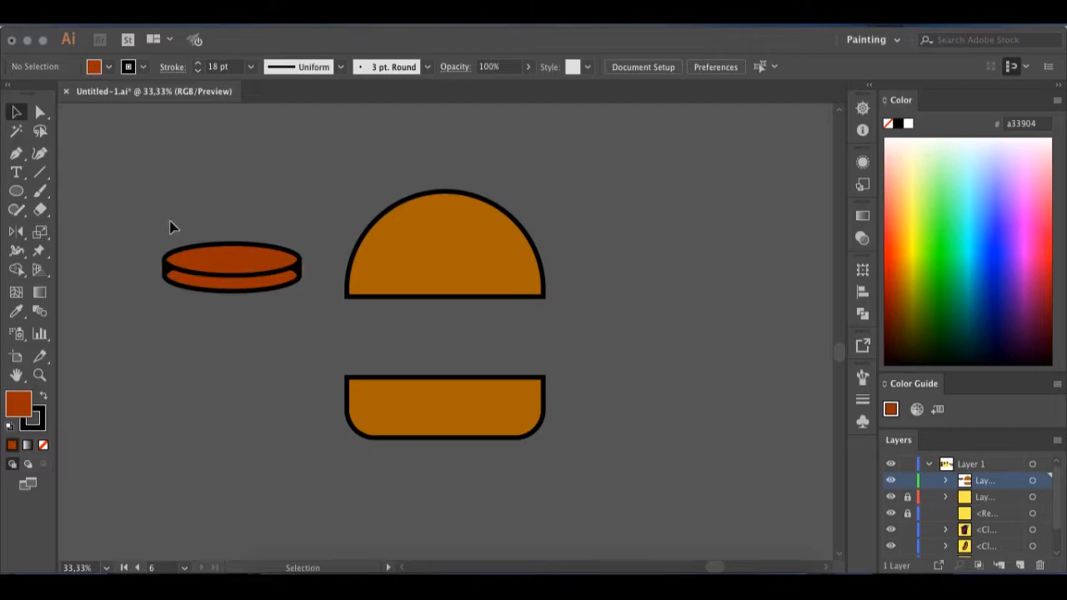
# - Select all the patty shapes and merge their regions into a side and a top face with the Shape Builder tool
pyautogui.moveTo(179, 221); pyautogui.dragTo(226, 291)
pyautogui.press('super+plus')
pyautogui.press('v')
pyautogui.press('super+plus')
pyautogui.press('super+plus')
pyautogui.click(18, 276)
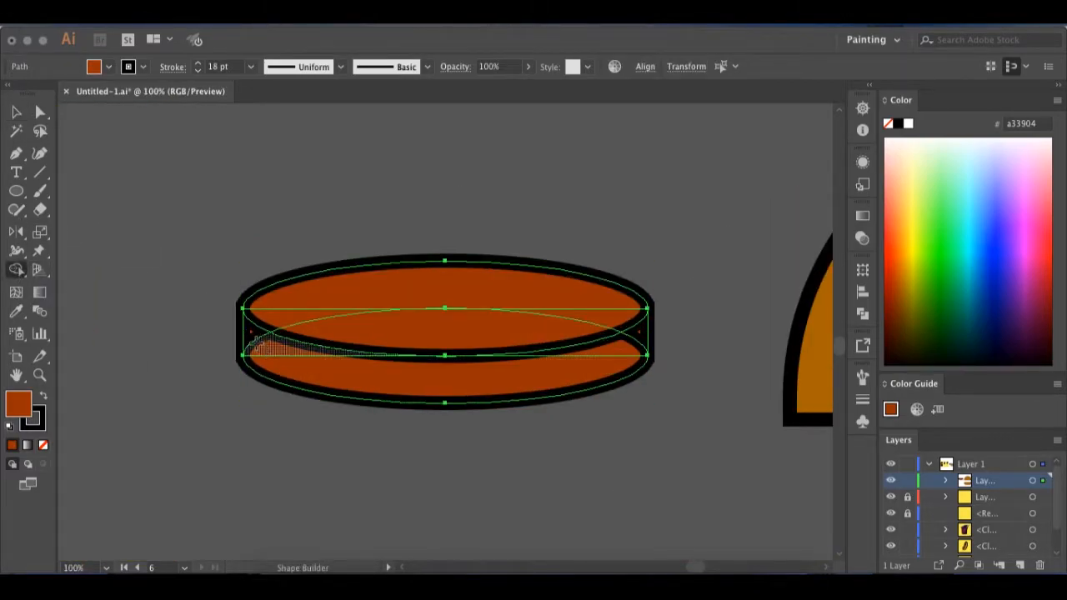
pyautogui.moveTo(259, 340); pyautogui.dragTo(261, 367)
pyautogui.moveTo(325, 332); pyautogui.dragTo(369, 297)
pyautogui.moveTo(480, 308)
pyautogui.mouseDown()
pyautogui.moveTo(596, 344)
pyautogui.moveTo(637, 344)
pyautogui.mouseUp()
# - Flatten the patty's top ellipse and reposition it over the patty's side
pyautogui.click(17, 112)
pyautogui.click(250, 199)
pyautogui.click(363, 265)
pyautogui.moveTo(445, 261); pyautogui.dragTo(446, 293)
pyautogui.moveTo(445, 357); pyautogui.dragTo(445, 374)
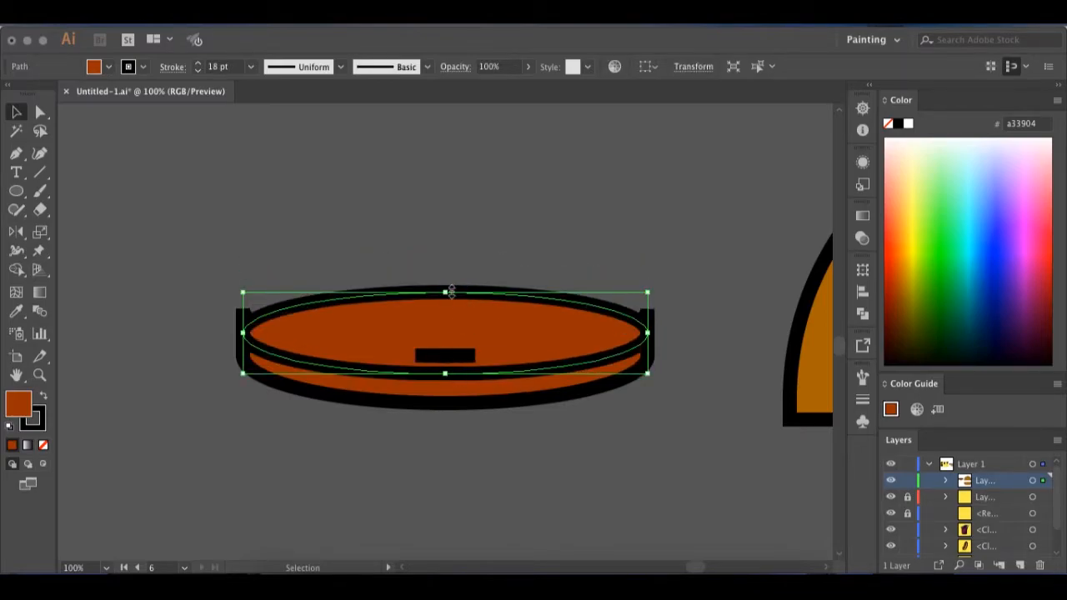
pyautogui.moveTo(423, 301); pyautogui.dragTo(427, 283)
# - Move the patty onto the upper left part of the bottom bun and bring it to the front
pyautogui.moveTo(298, 188); pyautogui.dragTo(379, 269)
pyautogui.hscroll(5, 427, 251)
pyautogui.moveTo(498, 302); pyautogui.dragTo(654, 520)
pyautogui.press('super+minus')
pyautogui.press('super+minus')
pyautogui.hscroll(5, 428, 456)
pyautogui.rightClick(426, 463)
pyautogui.moveTo(564, 501)
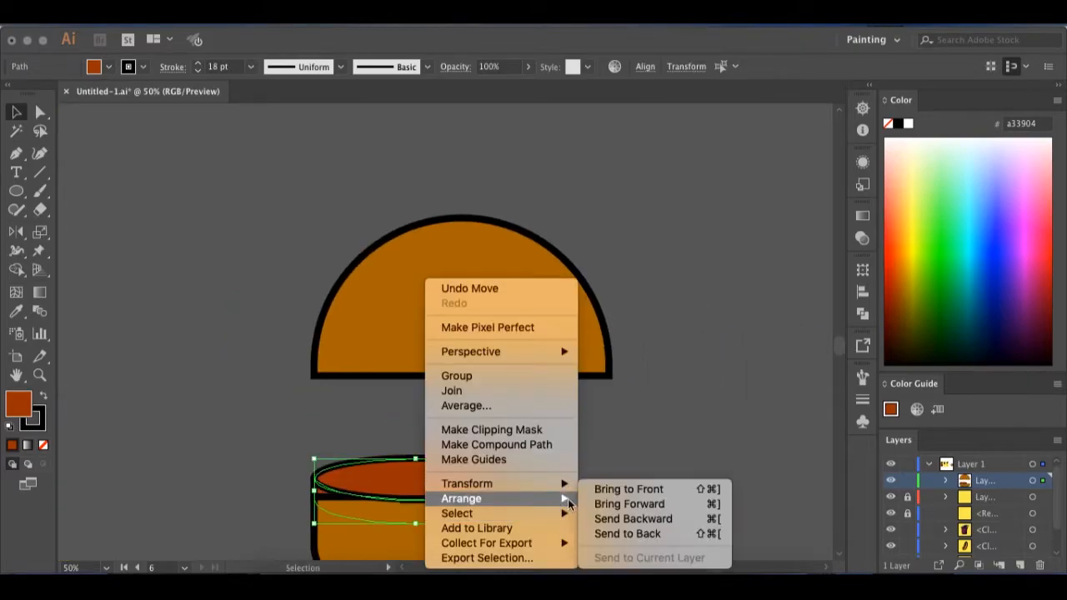
pyautogui.click(627, 489)
pyautogui.click(613, 447)
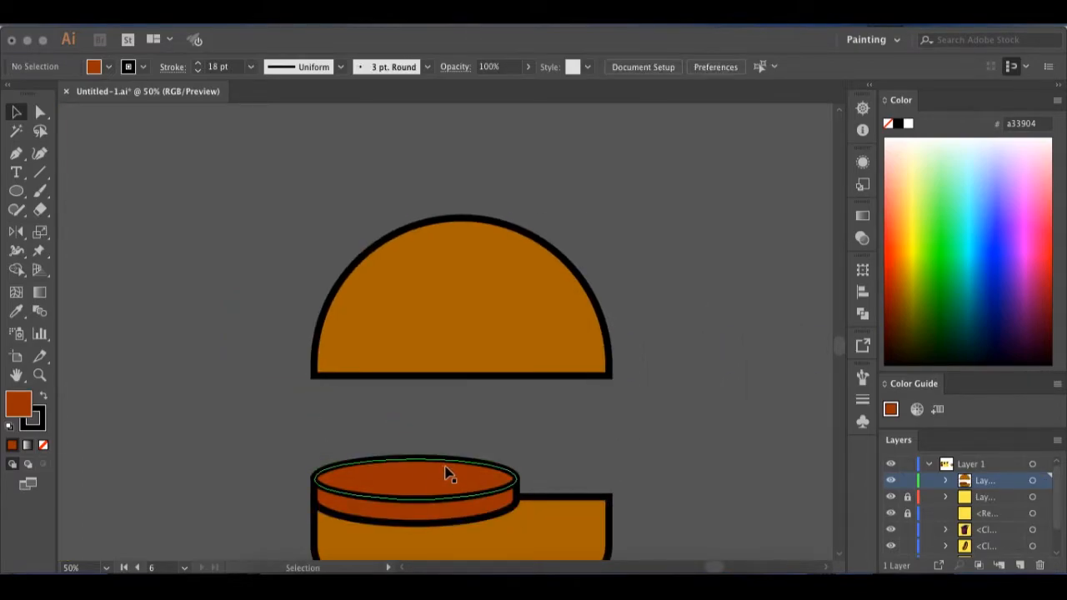
# - Move the patty's top and side together off the bun to the empty area on its left
pyautogui.hscroll(-5, 445, 469)
pyautogui.click(651, 465)
pyautogui.keyDown('shift'); pyautogui.click(546, 493); pyautogui.keyUp('shift')
pyautogui.moveTo(546, 494); pyautogui.dragTo(364, 438)
# - Add a smaller copy of the patty's top ellipse inside the original
pyautogui.click(334, 349)
pyautogui.click(429, 438)
pyautogui.moveTo(546, 403); pyautogui.dragTo(482, 417)
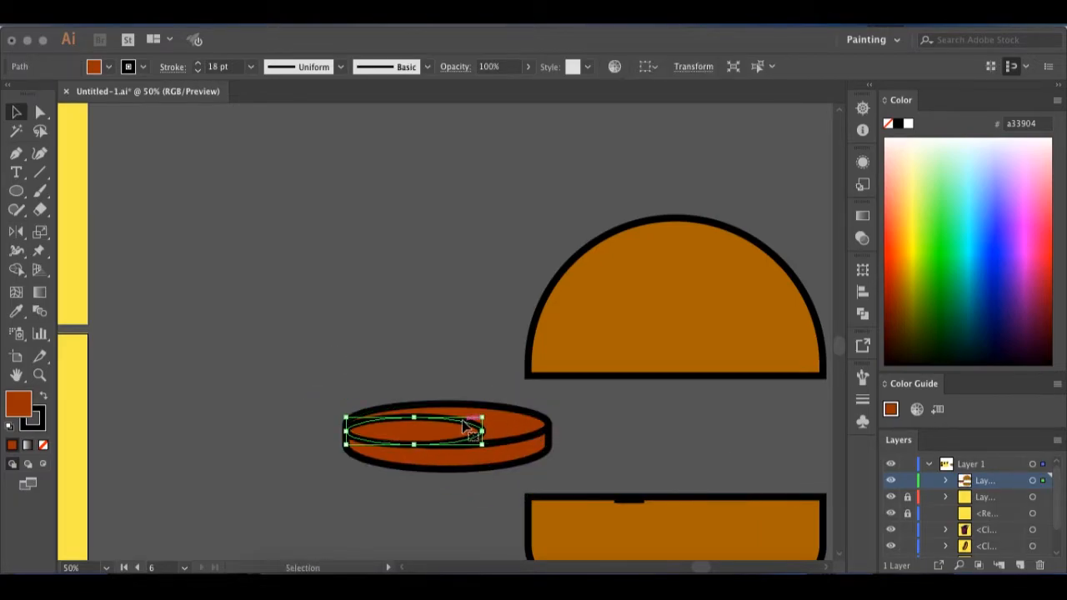
pyautogui.click(390, 245)
# - Reduce the height of the patty's side slightly and centre the inner ellipse within the top ellipse
pyautogui.click(438, 468)
pyautogui.moveTo(448, 469); pyautogui.dragTo(447, 459)
pyautogui.click(418, 422)
pyautogui.keyDown('shift'); pyautogui.click(453, 406); pyautogui.keyUp('shift')
pyautogui.click(640, 69)
pyautogui.click(510, 110)
pyautogui.click(613, 110)
pyautogui.click(402, 274)
# - Nudge the patty's side left until it lines up with the top ellipse
pyautogui.click(541, 441)
pyautogui.hotkey('shift', 'Left')
pyautogui.hotkey('shift', 'Left')
pyautogui.hotkey('shift', 'Left')
pyautogui.hotkey('shift', 'Left')
pyautogui.hotkey('shift', 'Left')
pyautogui.hotkey('shift', 'Right')
# - Nudge the patty's outer and inner top ellipses up slightly together
pyautogui.click(581, 416)
pyautogui.scroll(-2, 381, 369)
pyautogui.click(417, 389)
pyautogui.hotkey('shift', 'Down')
pyautogui.click(409, 356)
pyautogui.press('super+z')
pyautogui.keyDown('shift'); pyautogui.click(422, 395); pyautogui.keyUp('shift')
pyautogui.hotkey('shift', 'Up')
pyautogui.click(400, 371)
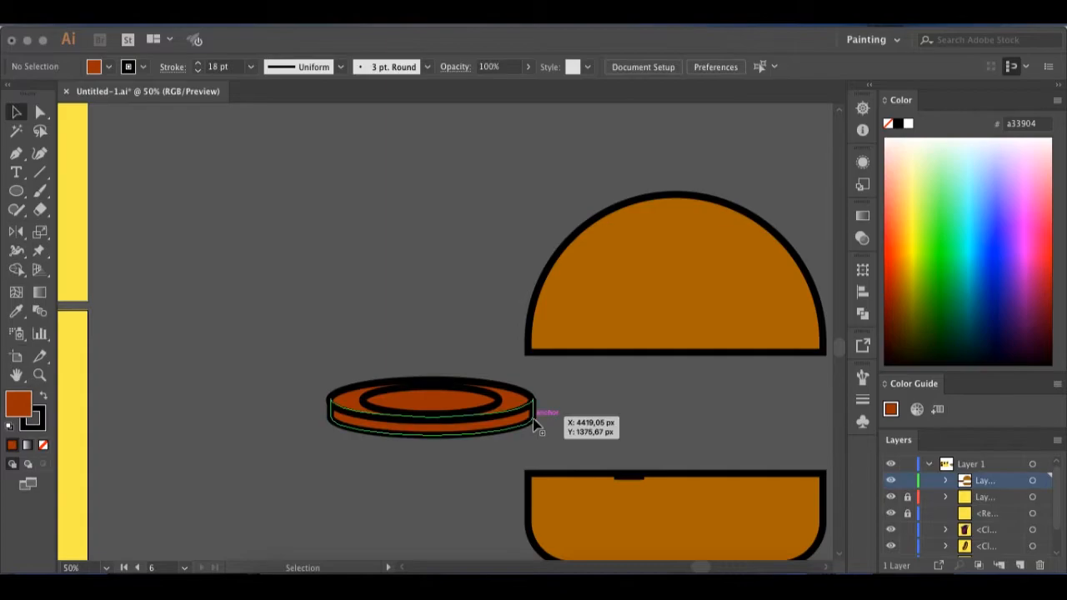
# - Reduce the inner ellipse's height slightly by raising its lower edge
pyautogui.click(533, 421)
pyautogui.click(568, 424)
pyautogui.click(431, 415)
pyautogui.moveTo(431, 415); pyautogui.dragTo(431, 407)
pyautogui.click(554, 421)
pyautogui.click(432, 386)
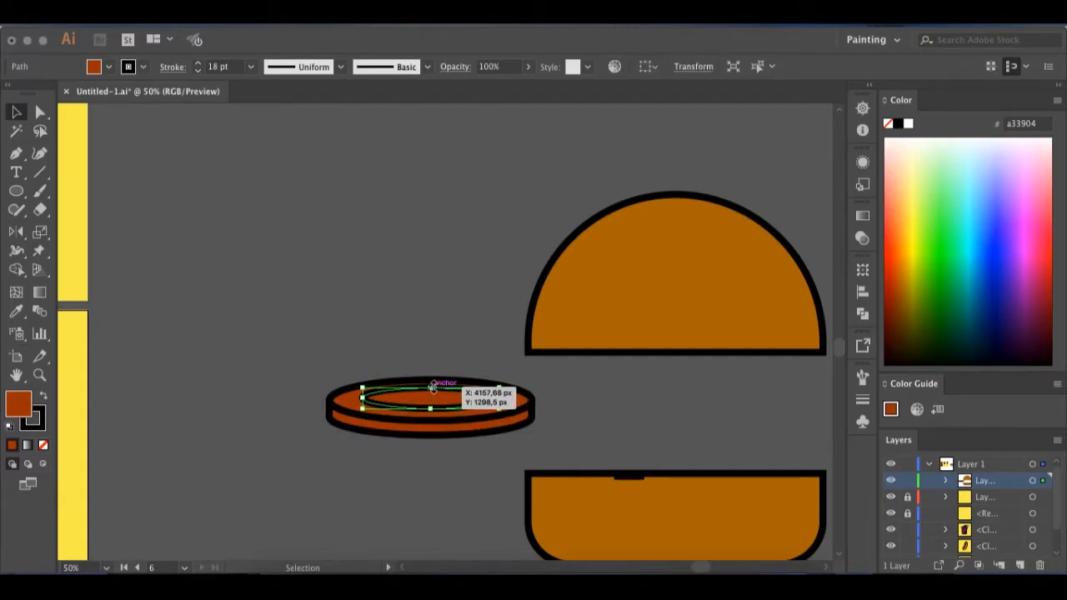
pyautogui.click(386, 339)
# - Set the inner ellipse's stroke to 12 pt
pyautogui.click(409, 402)
pyautogui.click(252, 67)
pyautogui.click(270, 306)
pyautogui.click(338, 352)
pyautogui.moveTo(347, 357); pyautogui.dragTo(444, 451)
pyautogui.click(362, 331)
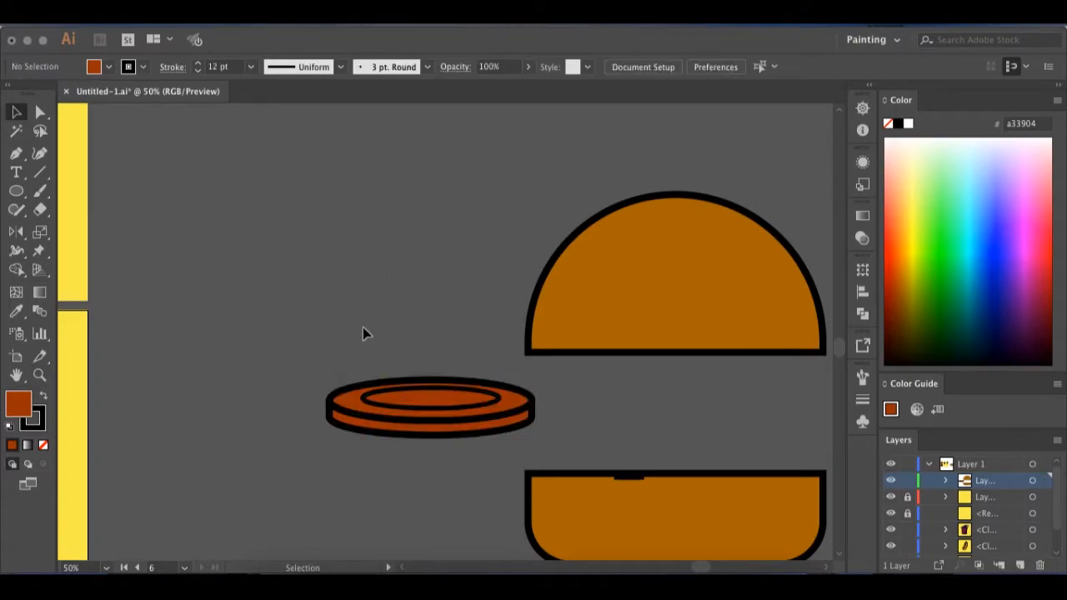
# - Shrink the inner ellipse into a small spot on the patty's top and set its stroke to 6 pt
pyautogui.press('super+equal')
pyautogui.press('super+equal')
pyautogui.click(512, 453)
pyautogui.moveTo(551, 447)
pyautogui.mouseDown()
pyautogui.moveTo(365, 475)
pyautogui.moveTo(433, 453)
pyautogui.mouseUp()
pyautogui.click(250, 67)
pyautogui.click(271, 215)
pyautogui.click(282, 309)
pyautogui.click(356, 481)
pyautogui.click(363, 483)
pyautogui.press('super+z')
# - Paste copies of the spot to make four in total and spread them over the patty's top at different tilts
pyautogui.press('super+v')
pyautogui.moveTo(461, 341); pyautogui.dragTo(486, 476)
pyautogui.press('super+v')
pyautogui.moveTo(465, 332); pyautogui.dragTo(367, 440)
pyautogui.click(432, 391)
pyautogui.press('super+v')
pyautogui.moveTo(471, 342); pyautogui.dragTo(583, 455)
pyautogui.moveTo(568, 460); pyautogui.dragTo(583, 454)
pyautogui.moveTo(487, 468); pyautogui.dragTo(473, 476)
pyautogui.click(557, 411)
pyautogui.scroll(-1, 414, 377)
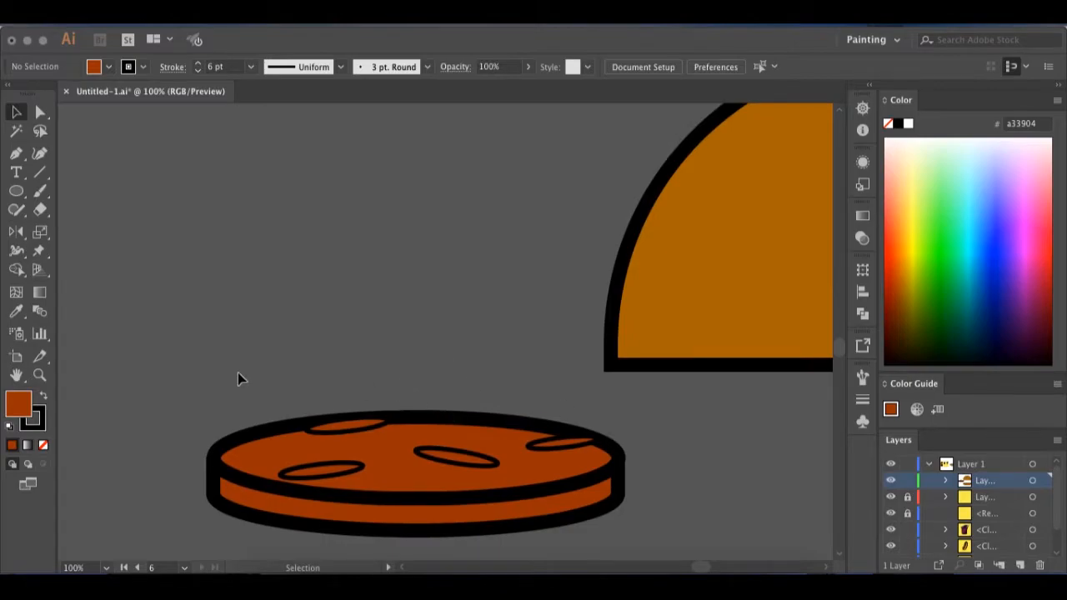
# - Select the four patty spots and fill them with dark brown 702200
pyautogui.click(356, 431)
pyautogui.keyDown('shift'); pyautogui.click(336, 472); pyautogui.keyUp('shift')
pyautogui.keyDown('shift'); pyautogui.click(463, 462); pyautogui.keyUp('shift')
pyautogui.keyDown('shift'); pyautogui.click(551, 445); pyautogui.keyUp('shift')
pyautogui.doubleClick(15, 402)
pyautogui.moveTo(766, 279); pyautogui.dragTo(770, 326)
pyautogui.click(941, 223)
pyautogui.click(495, 266)
# - Try to draw a closed curved lettuce shape across the front of the patty with the Pen tool
pyautogui.scroll(-5, 396, 331)
pyautogui.click(15, 154)
pyautogui.click(627, 351)
pyautogui.moveTo(355, 432); pyautogui.dragTo(146, 444)
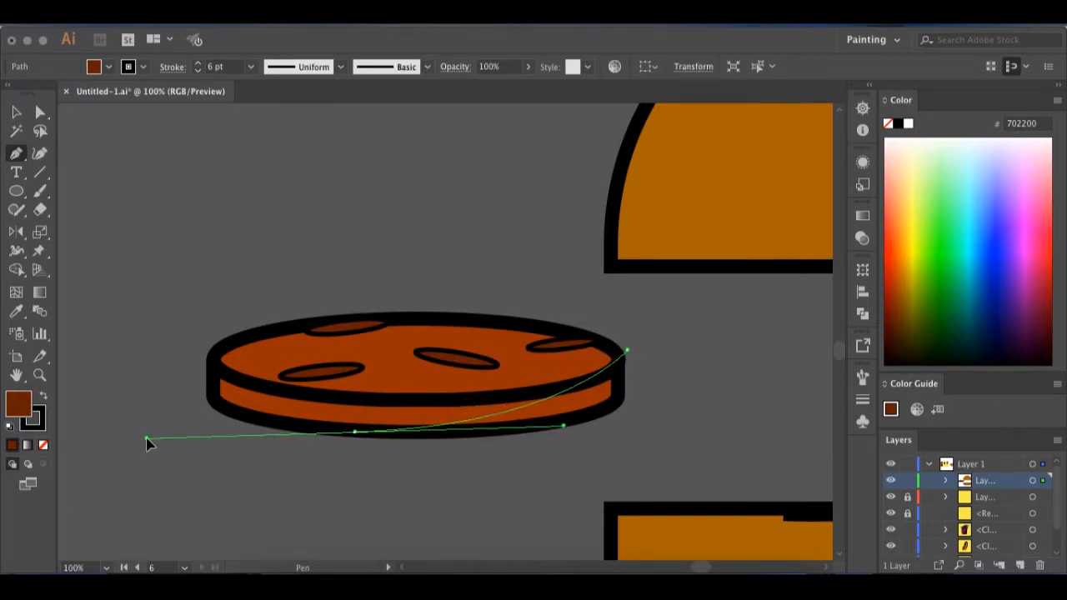
pyautogui.moveTo(321, 493); pyautogui.dragTo(407, 492)
pyautogui.click(611, 439)
pyautogui.moveTo(674, 410); pyautogui.dragTo(677, 385)
pyautogui.click(627, 350)
pyautogui.click(196, 260)
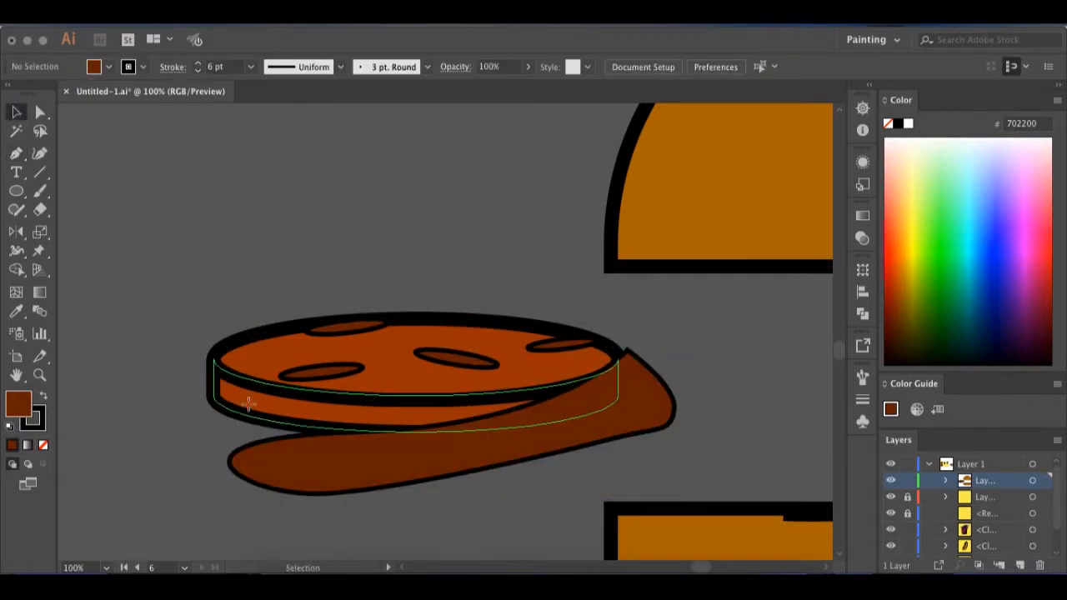
# - Delete the curved lettuce shape from the front of the patty
pyautogui.click(250, 401)
pyautogui.click(454, 466)
pyautogui.press('super+shift+a')
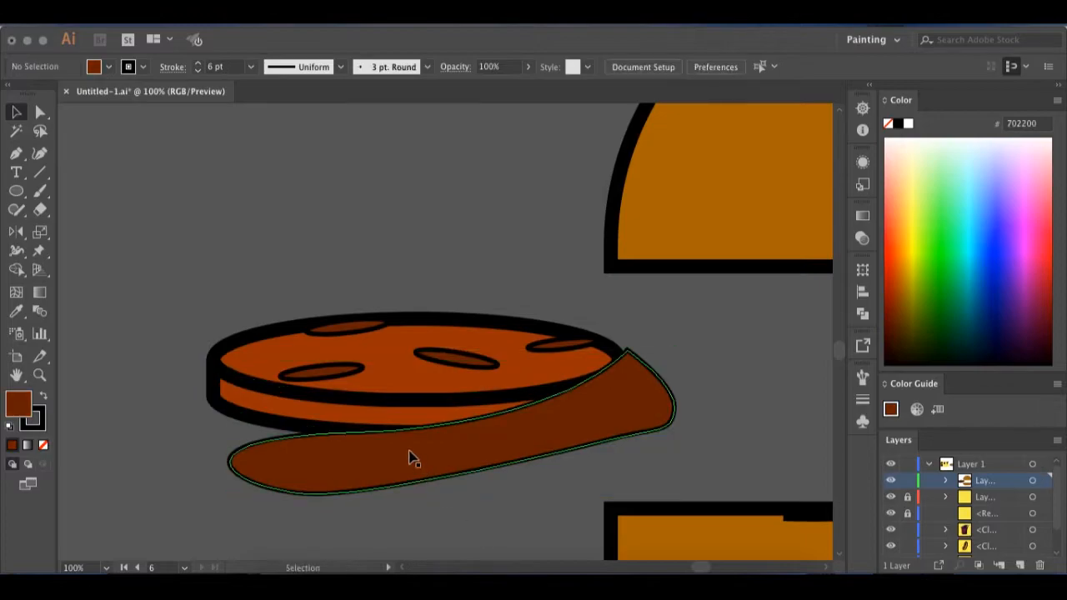
pyautogui.moveTo(416, 457); pyautogui.dragTo(578, 459)
pyautogui.press('Delete')
# - Paste a copy of the patty and tilt it over the right half of the bottom bun
pyautogui.press('super+minus')
pyautogui.press('super+minus')
pyautogui.press('super+minus')
pyautogui.moveTo(410, 347); pyautogui.dragTo(543, 388)
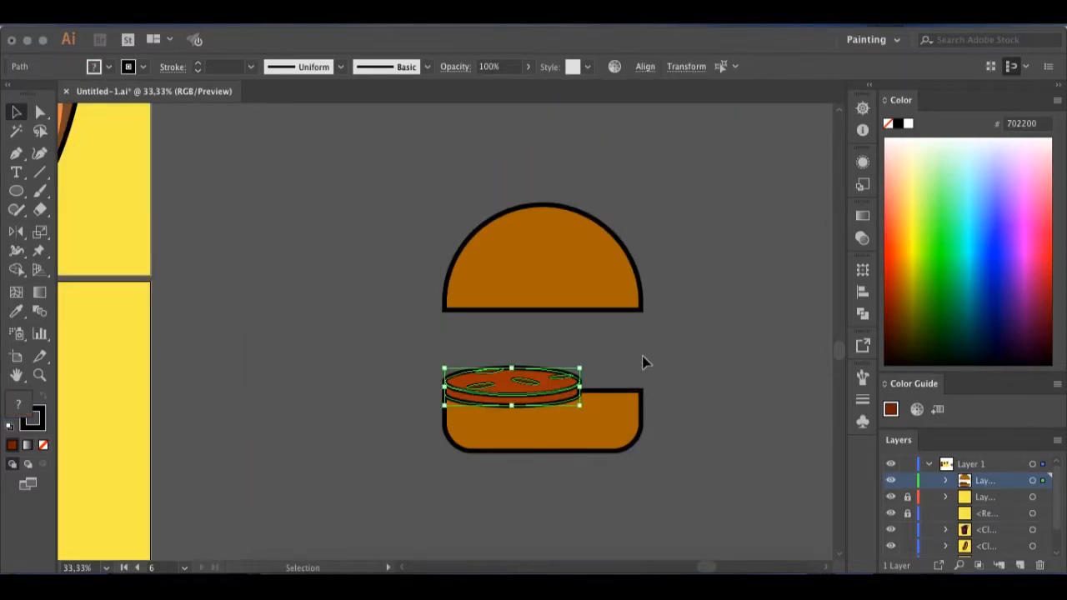
pyautogui.scroll(2, 645, 361)
pyautogui.click(587, 386)
pyautogui.press('super+z')
pyautogui.press('super+c')
pyautogui.press('super+v')
pyautogui.moveTo(456, 344); pyautogui.dragTo(578, 422)
pyautogui.moveTo(639, 382); pyautogui.dragTo(630, 404)
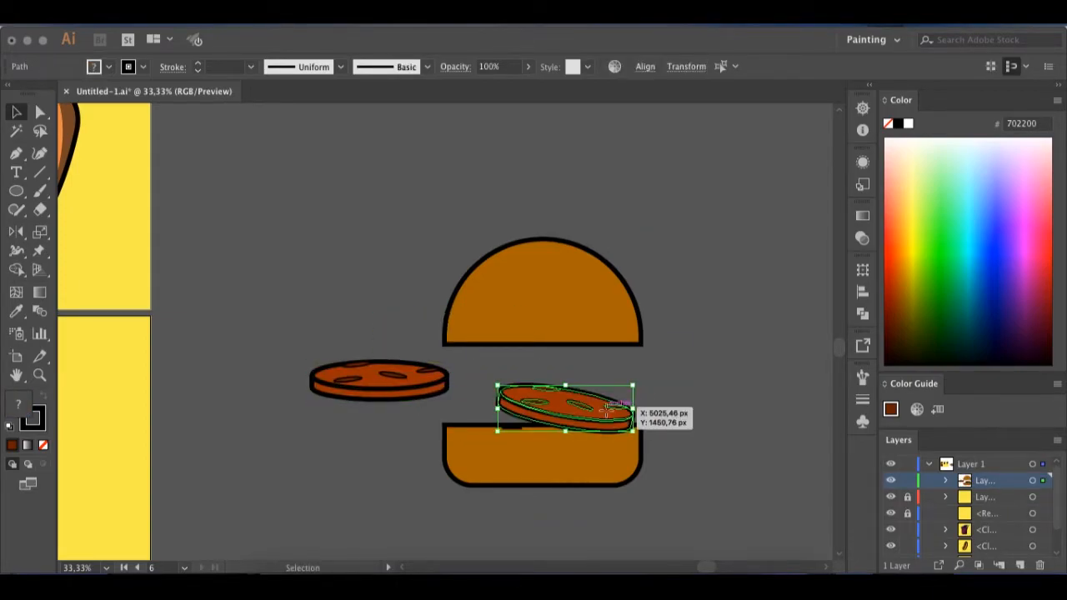
# - Group the parts of each patty and arrange the two patties side by side, overlapping on top of the bottom bun
pyautogui.moveTo(364, 378); pyautogui.dragTo(444, 403)
pyautogui.click(497, 376)
pyautogui.moveTo(497, 376); pyautogui.dragTo(630, 420)
pyautogui.rightClick(581, 411)
pyautogui.click(652, 377)
pyautogui.moveTo(473, 397); pyautogui.dragTo(329, 363)
pyautogui.rightClick(420, 387)
pyautogui.click(393, 375)
pyautogui.moveTo(392, 374); pyautogui.dragTo(503, 404)
pyautogui.click(662, 394)
pyautogui.moveTo(631, 419)
pyautogui.mouseDown()
pyautogui.moveTo(611, 423)
pyautogui.moveTo(637, 416)
pyautogui.mouseUp()
# - Draw a closed wavy lettuce shape draped over both patties with the Pen tool
pyautogui.click(454, 358)
pyautogui.moveTo(387, 387); pyautogui.dragTo(417, 408)
pyautogui.moveTo(427, 405); pyautogui.dragTo(451, 382)
pyautogui.press('super+z')
pyautogui.press('super+z')
pyautogui.press('super+z')
pyautogui.moveTo(487, 405); pyautogui.dragTo(671, 408)
pyautogui.click(518, 412)
pyautogui.press('super+z')
pyautogui.press('super+z')
pyautogui.click(618, 380)
pyautogui.click(551, 364)
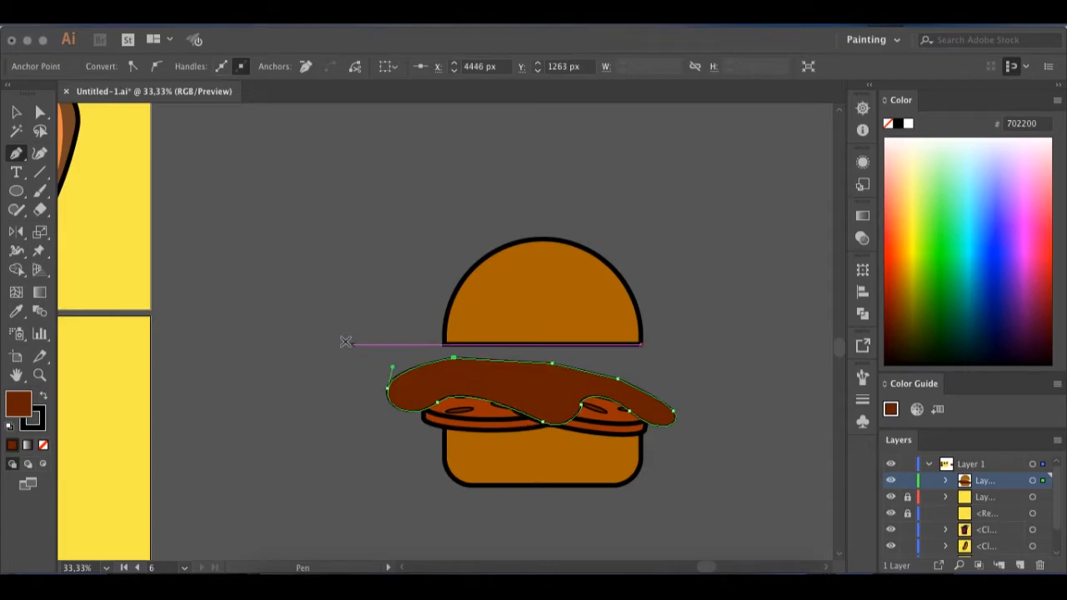
# - Fill the lettuce shape with the green sampled from the hot dog's lettuce
pyautogui.click(16, 112)
pyautogui.click(284, 283)
pyautogui.click(423, 396)
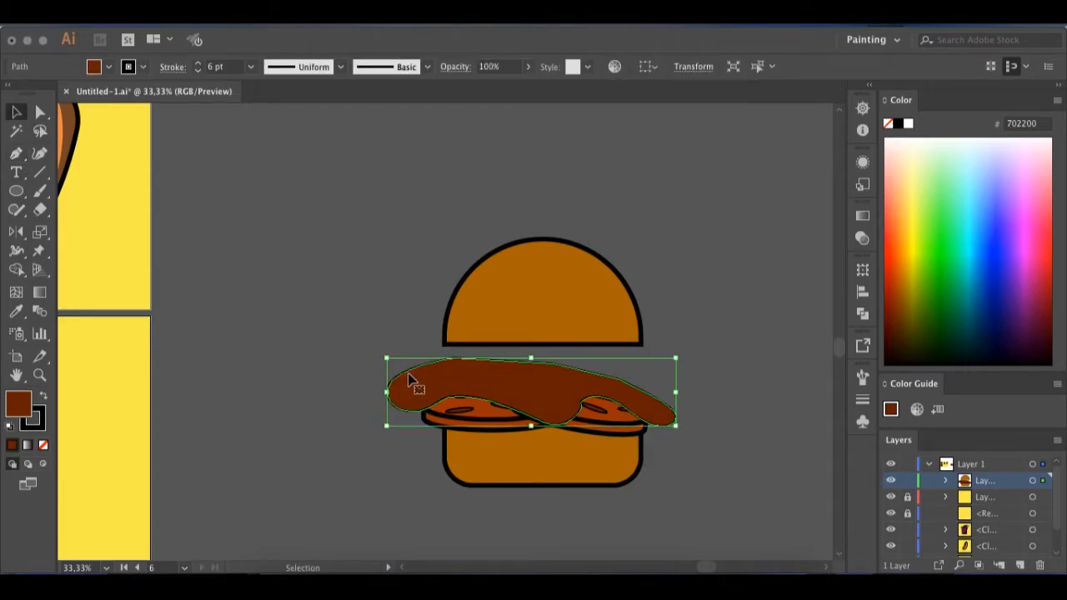
pyautogui.doubleClick(19, 404)
pyautogui.click(927, 245)
pyautogui.hscroll(-10, 351, 325)
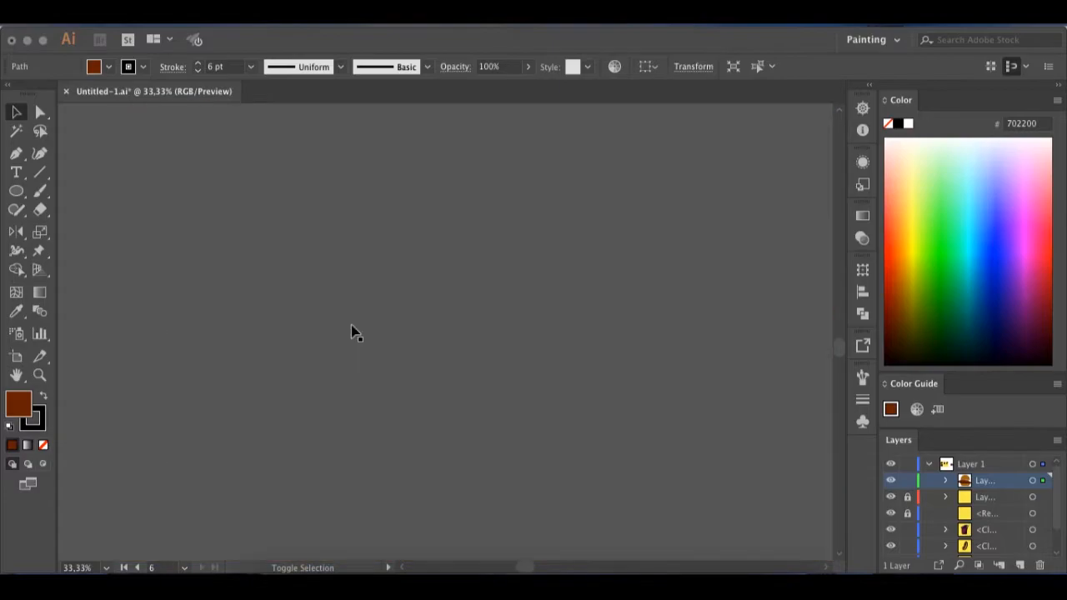
pyautogui.hscroll(5, 286, 271)
pyautogui.press('i')
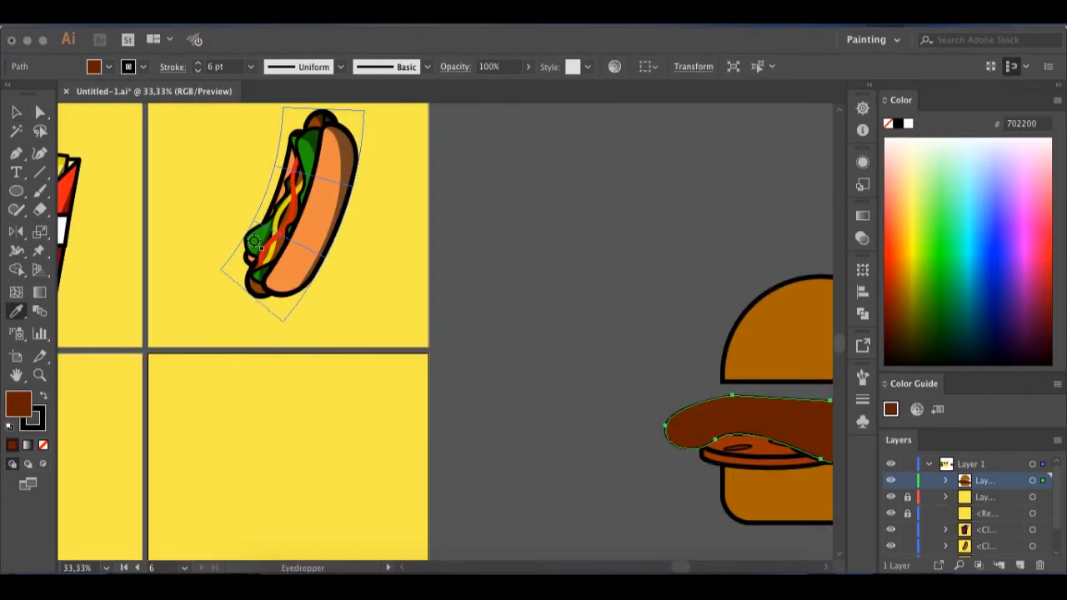
pyautogui.click(250, 252)
pyautogui.press('v')
# - Give the lettuce shape a black 000000 stroke
pyautogui.hscroll(5, 553, 239)
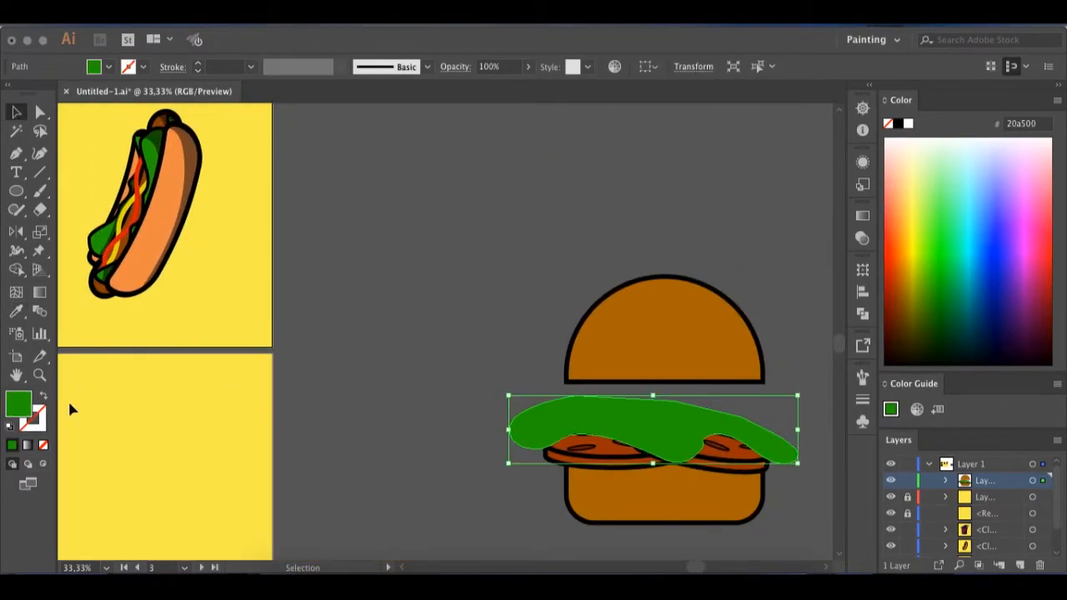
pyautogui.click(14, 448)
pyautogui.doubleClick(31, 418)
pyautogui.write('000000')
pyautogui.click(925, 222)
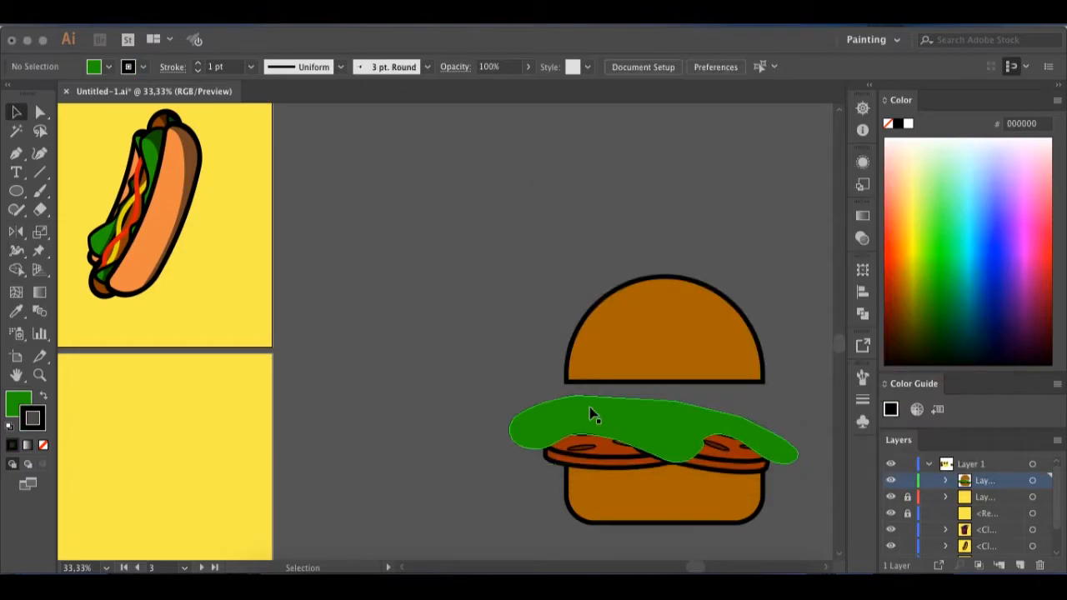
# - Set the lettuce shape's stroke weight to 16 pt
pyautogui.click(251, 66)
pyautogui.click(277, 344)
pyautogui.click(400, 304)
pyautogui.hscroll(1, 500, 350)
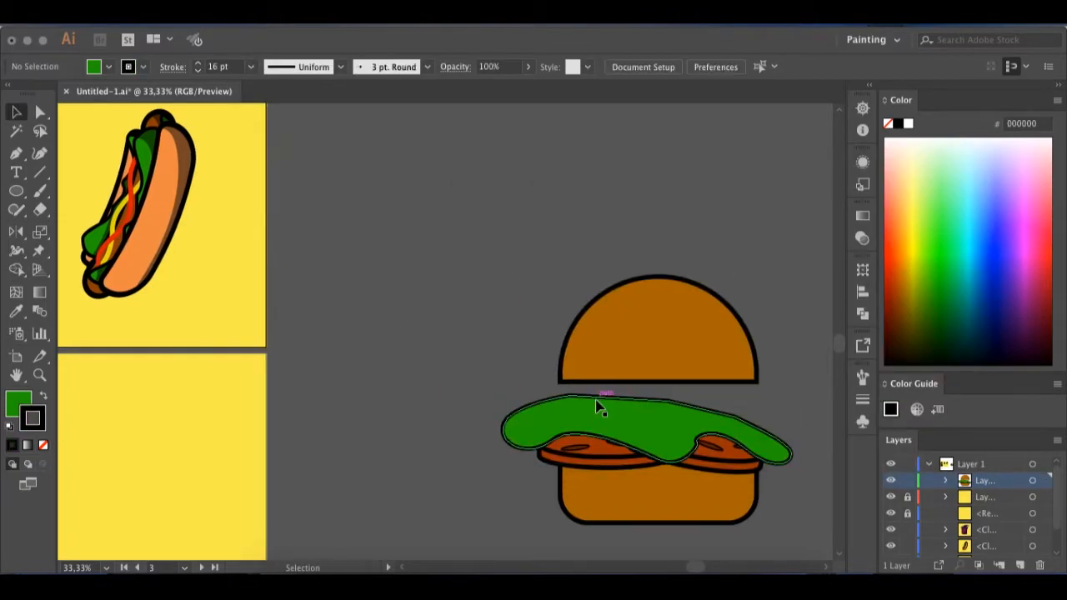
pyautogui.click(600, 405)
pyautogui.click(39, 112)
pyautogui.click(534, 379)
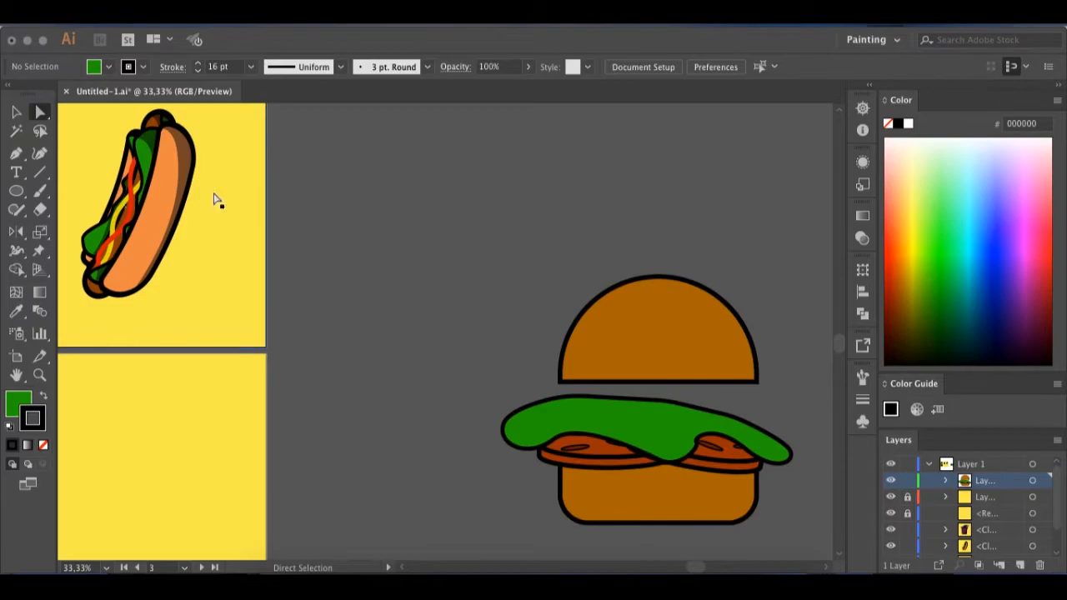
# - Paste a copy of the lettuce in front, mirror it horizontally and offset it slightly from the original
pyautogui.hscroll(1, 602, 415)
pyautogui.click(569, 417)
pyautogui.press('super+c')
pyautogui.press('super+f')
pyautogui.rightClick(520, 417)
pyautogui.moveTo(633, 483)
pyautogui.click(700, 536)
pyautogui.click(609, 406)
pyautogui.moveTo(667, 414); pyautogui.dragTo(674, 408)
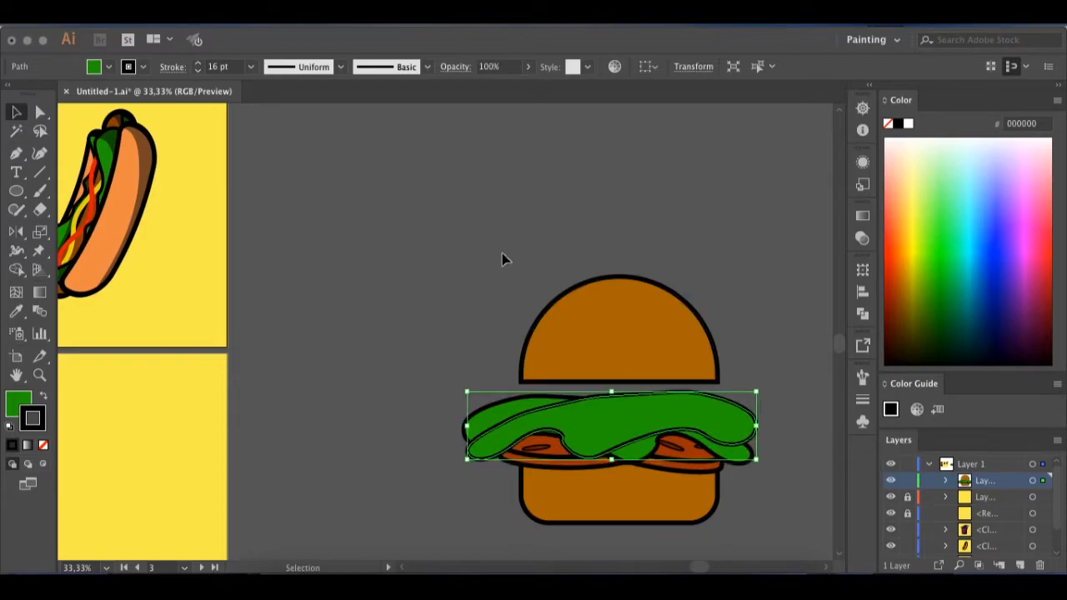
# - Move the top bun down onto the lettuce and bring it to the front
pyautogui.click(658, 341)
pyautogui.moveTo(657, 341); pyautogui.dragTo(631, 361)
pyautogui.rightClick(621, 364)
pyautogui.moveTo(656, 498)
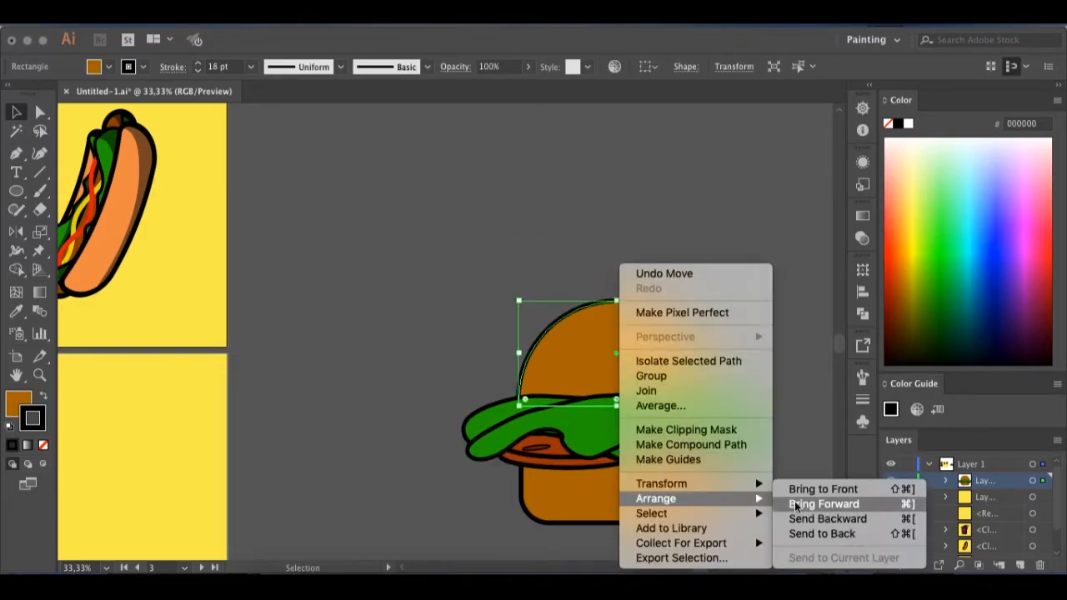
pyautogui.click(817, 490)
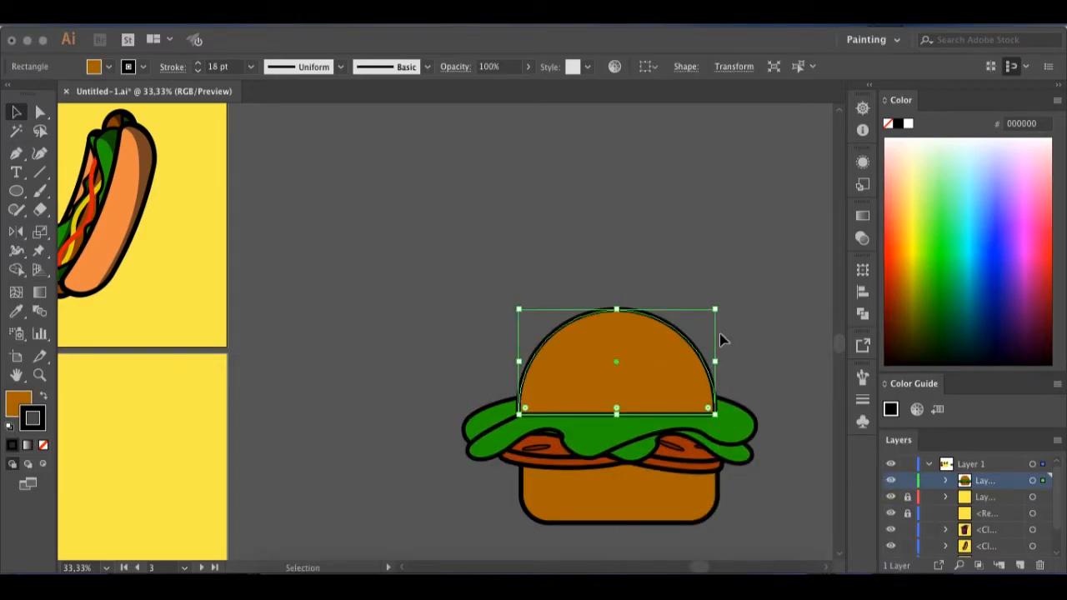
pyautogui.click(760, 311)
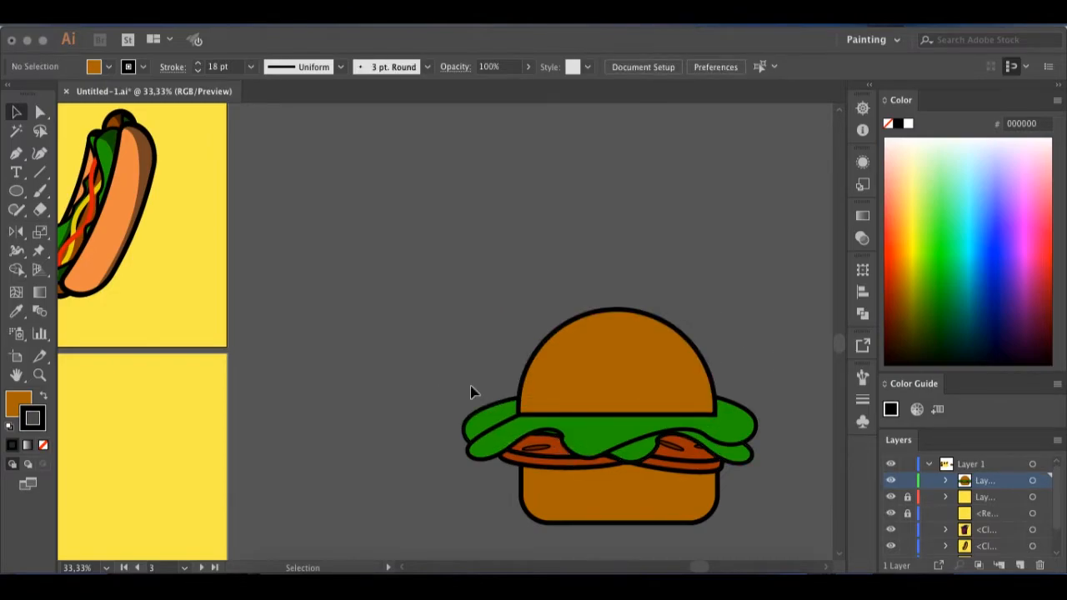
# - Shift the top bun slightly down and sideways to line it up with the bottom bun
pyautogui.scroll(-3, 302, 291)
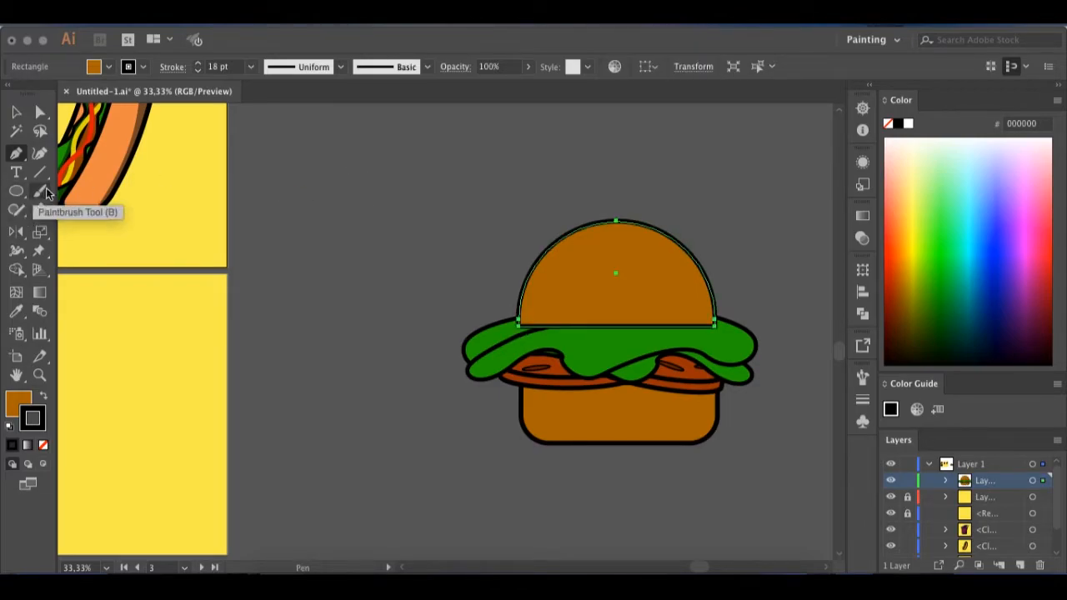
pyautogui.click(16, 112)
pyautogui.click(246, 133)
pyautogui.moveTo(596, 249); pyautogui.dragTo(599, 257)
pyautogui.click(435, 221)
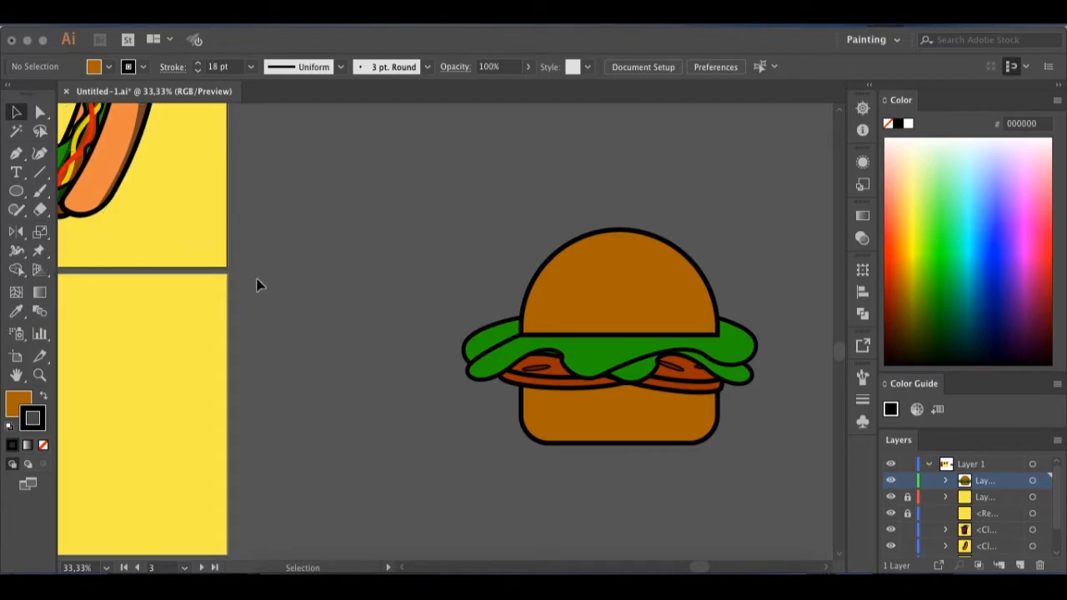
# - Draw a small rectangle beside the burger with no stroke and a light orange f7b85c fill
pyautogui.click(17, 191)
pyautogui.click(92, 189)
pyautogui.moveTo(328, 182); pyautogui.dragTo(368, 225)
pyautogui.click(14, 112)
pyautogui.click(44, 447)
pyautogui.doubleClick(18, 404)
pyautogui.moveTo(600, 238); pyautogui.dragTo(641, 269)
pyautogui.click(933, 226)
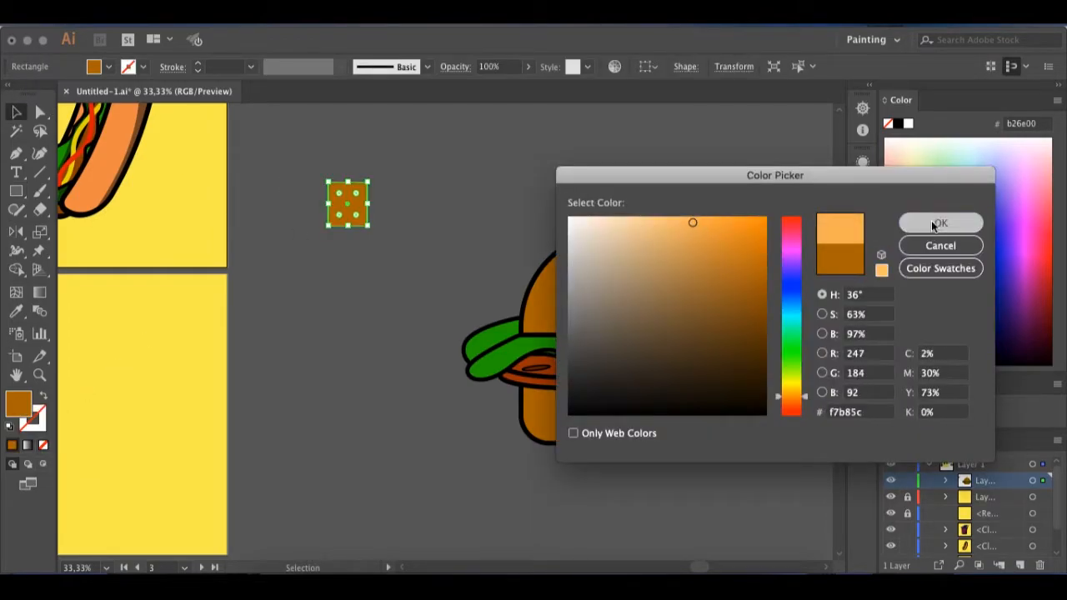
# - Try to reshape the small orange rectangle into a flat-bottomed dome by adjusting its corners
pyautogui.click(408, 193)
pyautogui.click(39, 113)
pyautogui.moveTo(312, 167); pyautogui.dragTo(349, 210)
pyautogui.press('v')
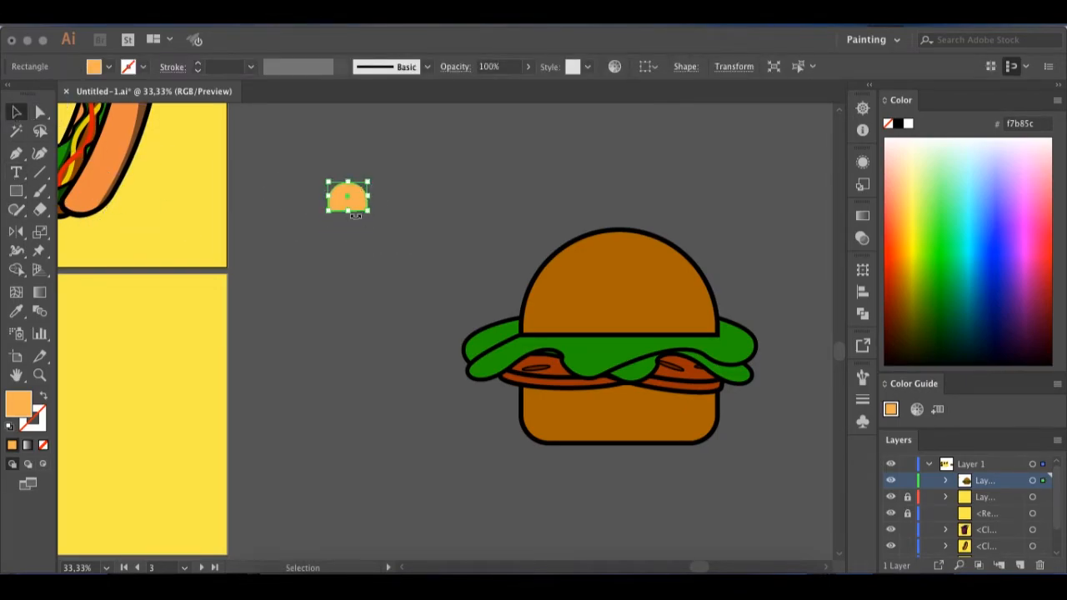
pyautogui.press('super+plus')
pyautogui.press('super+plus')
pyautogui.press('super+plus')
pyautogui.moveTo(445, 374); pyautogui.dragTo(445, 349)
pyautogui.hscroll(3, 493, 351)
pyautogui.moveTo(456, 289)
pyautogui.mouseDown()
pyautogui.moveTo(449, 305)
pyautogui.moveTo(458, 292)
pyautogui.mouseUp()
pyautogui.click(502, 265)
pyautogui.click(458, 292)
# - Delete the small orange dome shape
pyautogui.moveTo(458, 350); pyautogui.dragTo(642, 403)
pyautogui.click(252, 299)
pyautogui.click(418, 348)
pyautogui.hscroll(2, 426, 338)
pyautogui.press('super+minus')
pyautogui.press('super+minus')
pyautogui.press('super+minus')
pyautogui.hscroll(2, 674, 394)
pyautogui.press('Delete')
# - Draw a straight vertical line with the Pen tool in the empty space above and to the left of the burger
pyautogui.scroll(-4, 481, 398)
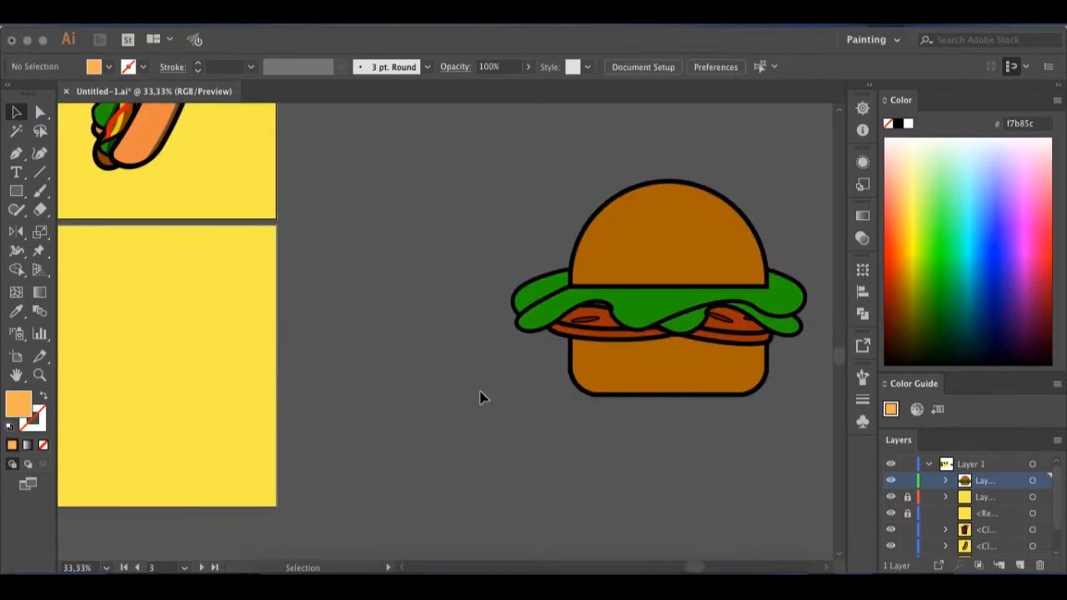
pyautogui.scroll(3, 353, 328)
pyautogui.hscroll(8, 362, 319)
pyautogui.hscroll(-6, 362, 320)
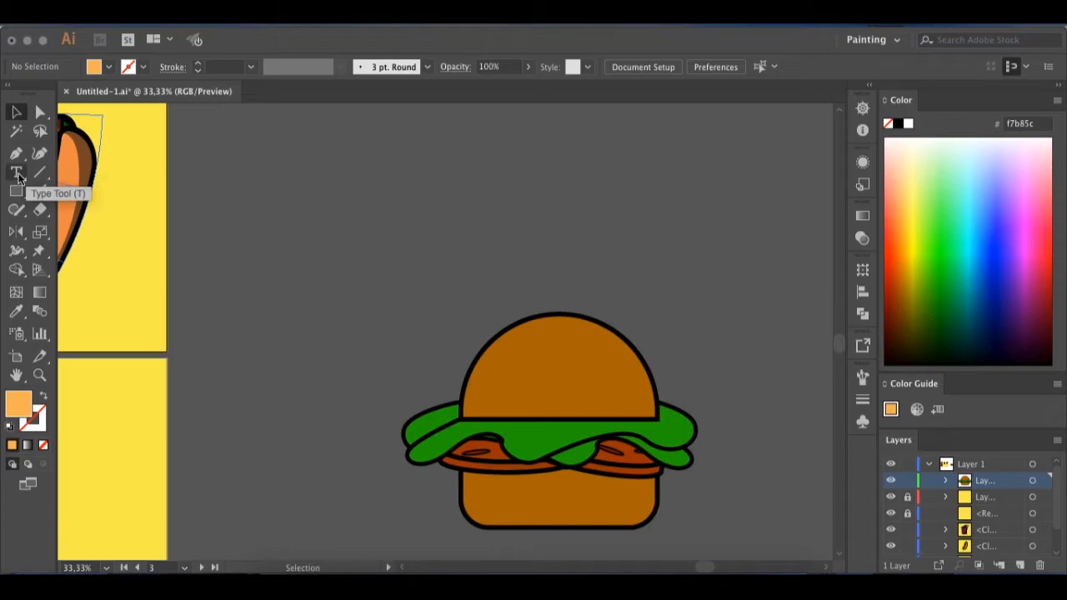
pyautogui.click(15, 153)
pyautogui.click(350, 147)
pyautogui.click(350, 250)
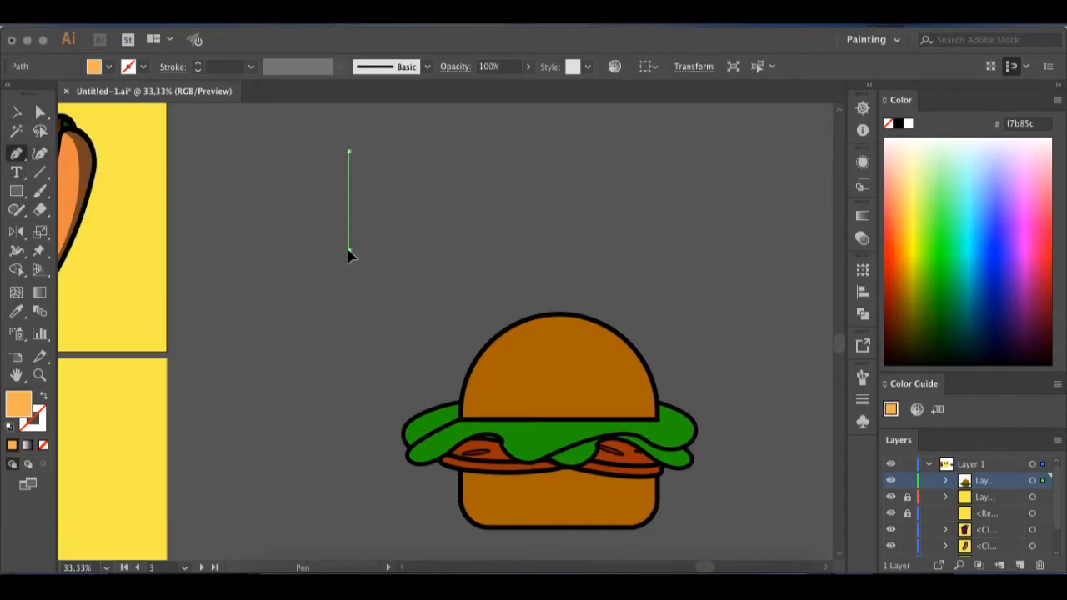
# - Draw a small horizontal rectangle for a flag above the burger and reduce its height slightly
pyautogui.scroll(3, 338, 209)
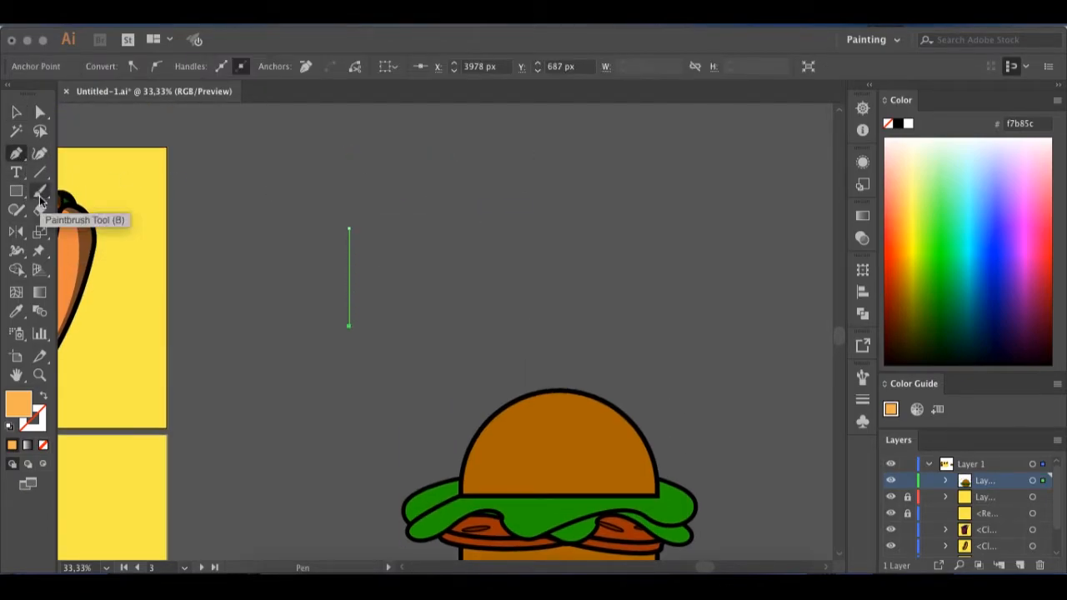
pyautogui.click(16, 191)
pyautogui.moveTo(399, 148); pyautogui.dragTo(497, 188)
pyautogui.moveTo(446, 148); pyautogui.dragTo(447, 156)
# - Draw a polygon over the right end of the flag rectangle and nudge it into position
pyautogui.moveTo(16, 190); pyautogui.dragTo(83, 245)
pyautogui.moveTo(485, 157); pyautogui.dragTo(491, 177)
pyautogui.hotkey('ctrl', 'z')
pyautogui.press('v')
pyautogui.hotkey('shift', 'Right')
pyautogui.hotkey('shift', 'Right')
pyautogui.hotkey('shift', 'Right')
pyautogui.hotkey('shift', 'Right')
pyautogui.click(555, 154)
# - Cut the polygon out of the flag rectangle and delete the leftover pieces, leaving a pointed notch in its end
pyautogui.moveTo(556, 146)
pyautogui.mouseDown()
pyautogui.moveTo(481, 195)
pyautogui.moveTo(508, 173)
pyautogui.moveTo(357, 237)
pyautogui.mouseUp()
pyautogui.click(16, 271)
pyautogui.click(20, 109)
pyautogui.click(535, 173)
pyautogui.click(502, 173)
pyautogui.press('Delete')
# - Set the vertical line's stroke weight to 12 pt
pyautogui.click(250, 67)
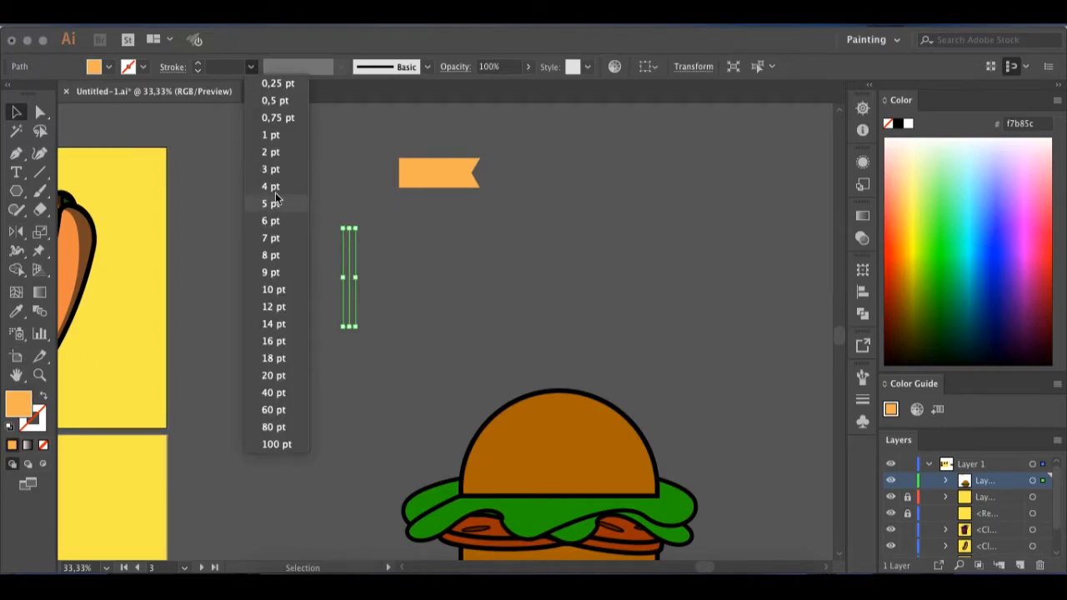
pyautogui.click(271, 186)
pyautogui.click(340, 66)
pyautogui.click(248, 67)
pyautogui.click(273, 307)
# - Pick a brown for the vertical line and use it as the stroke colour, leaving the line without a fill
pyautogui.click(333, 234)
pyautogui.click(349, 250)
pyautogui.doubleClick(19, 404)
pyautogui.moveTo(743, 284)
pyautogui.mouseDown()
pyautogui.moveTo(695, 252)
pyautogui.moveTo(686, 286)
pyautogui.mouseUp()
pyautogui.click(941, 222)
pyautogui.click(41, 411)
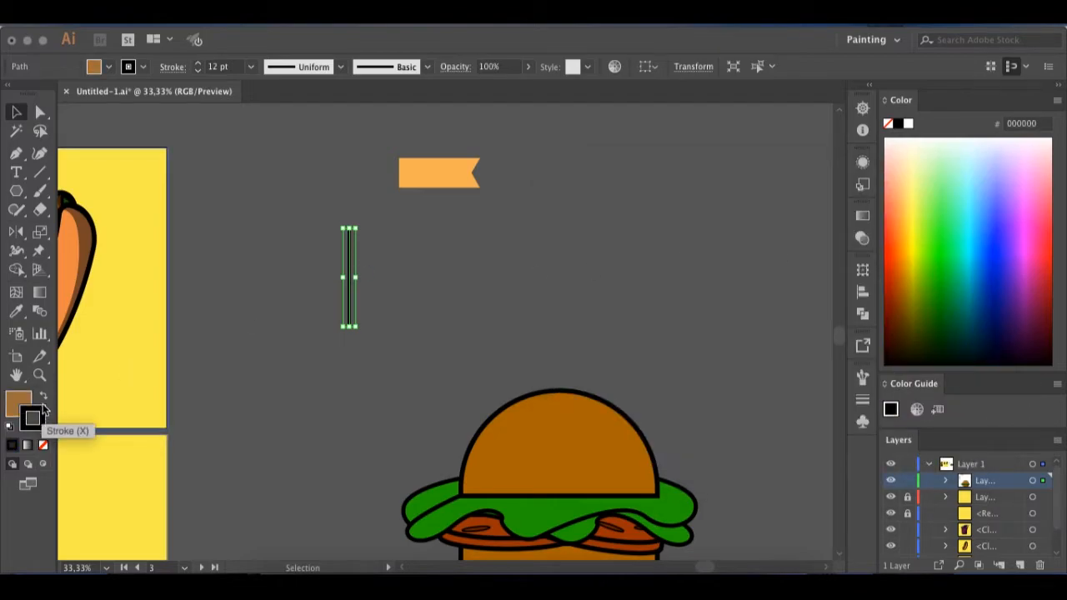
pyautogui.click(44, 397)
pyautogui.click(264, 334)
pyautogui.click(15, 405)
pyautogui.click(44, 445)
# - Place the notched flag over the top of the brown stick and move both closer to the burger
pyautogui.moveTo(331, 218); pyautogui.dragTo(360, 242)
pyautogui.moveTo(428, 167); pyautogui.dragTo(371, 236)
pyautogui.moveTo(319, 224); pyautogui.dragTo(452, 275)
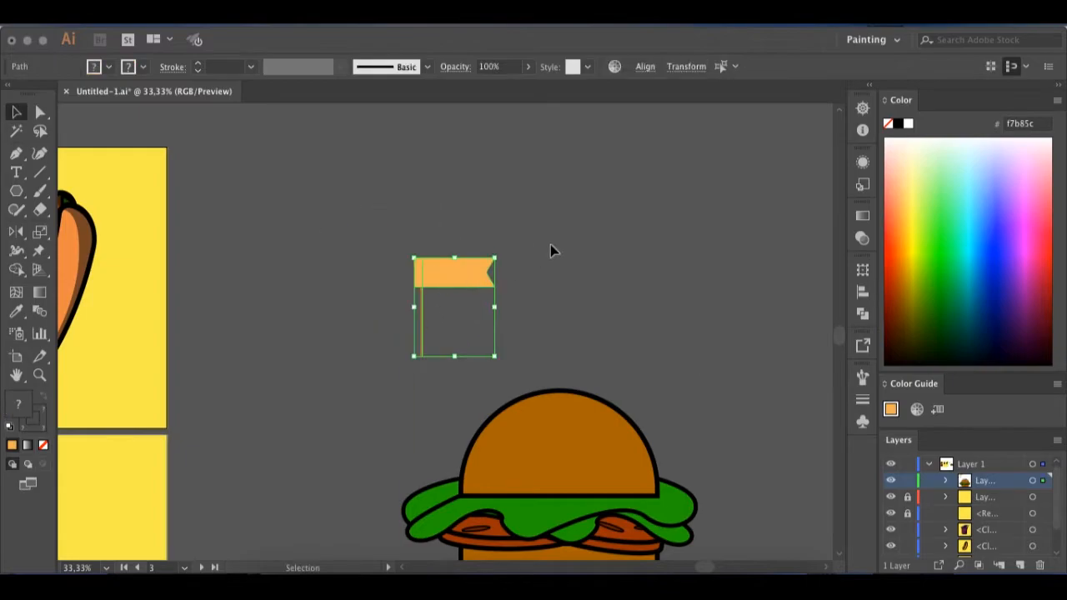
pyautogui.click(550, 245)
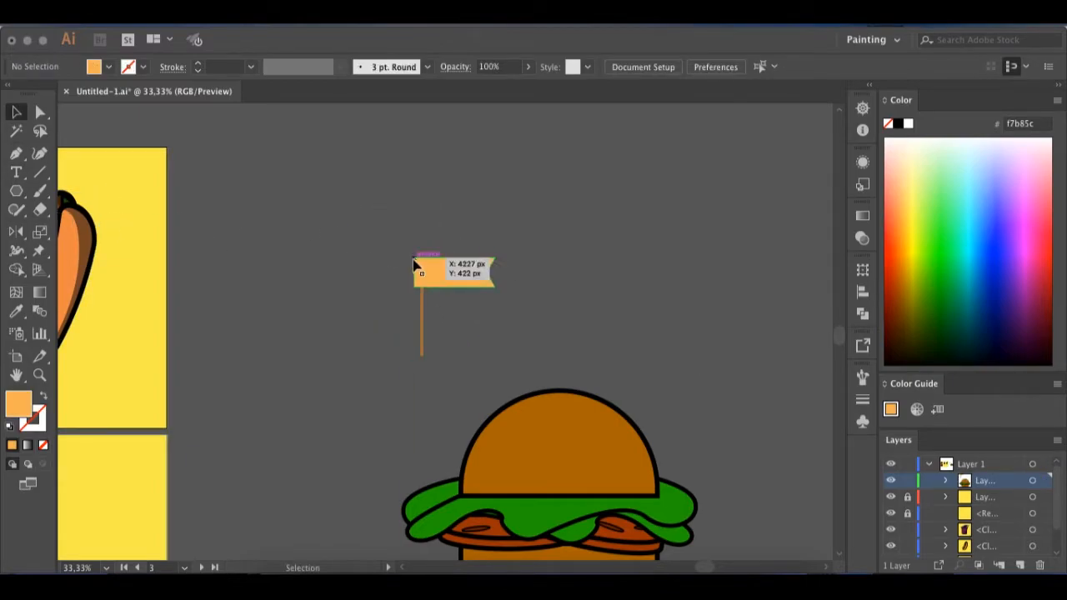
# - Draw a narrow vertical rectangle over the flag's stick end and stretch it down to the flag's lower edge
pyautogui.click(16, 191)
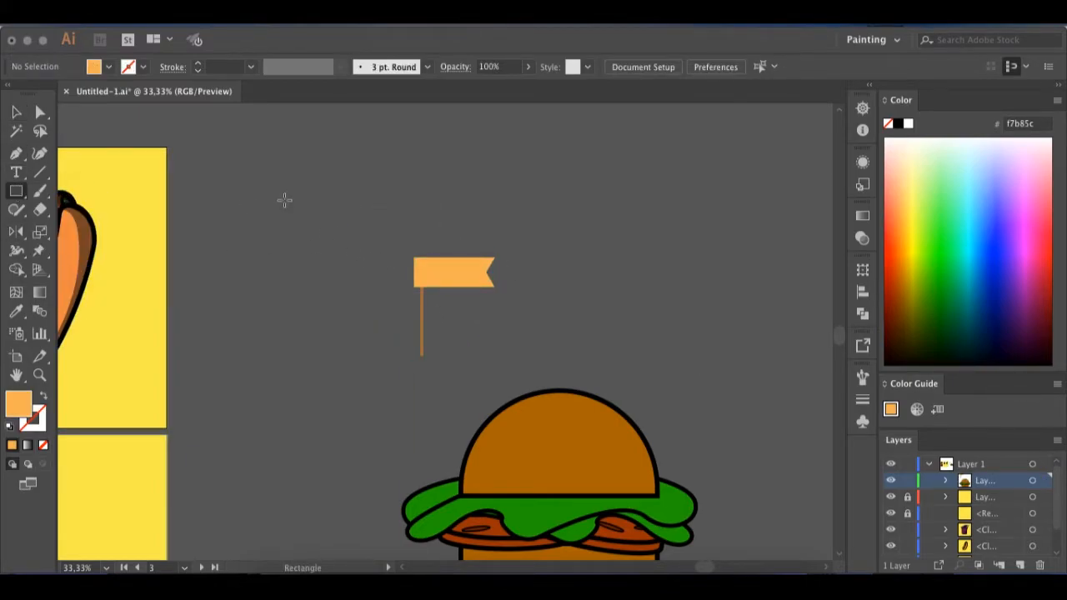
pyautogui.moveTo(388, 284); pyautogui.dragTo(418, 280)
pyautogui.press('v')
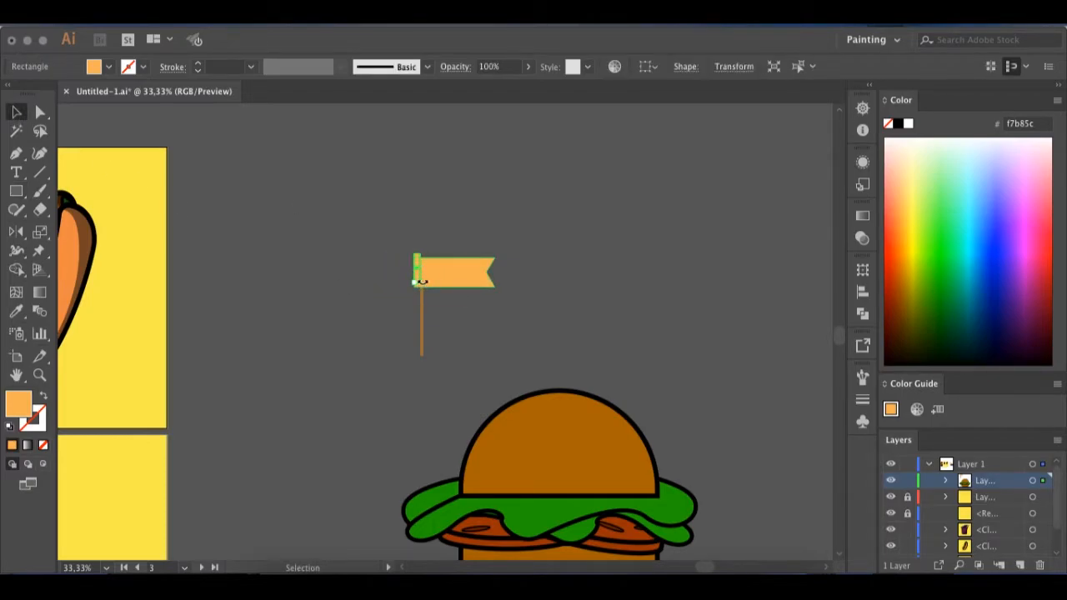
pyautogui.press('super+equal')
pyautogui.press('super+equal')
pyautogui.moveTo(452, 361)
pyautogui.mouseDown()
pyautogui.moveTo(463, 381)
pyautogui.moveTo(451, 366)
pyautogui.mouseUp()
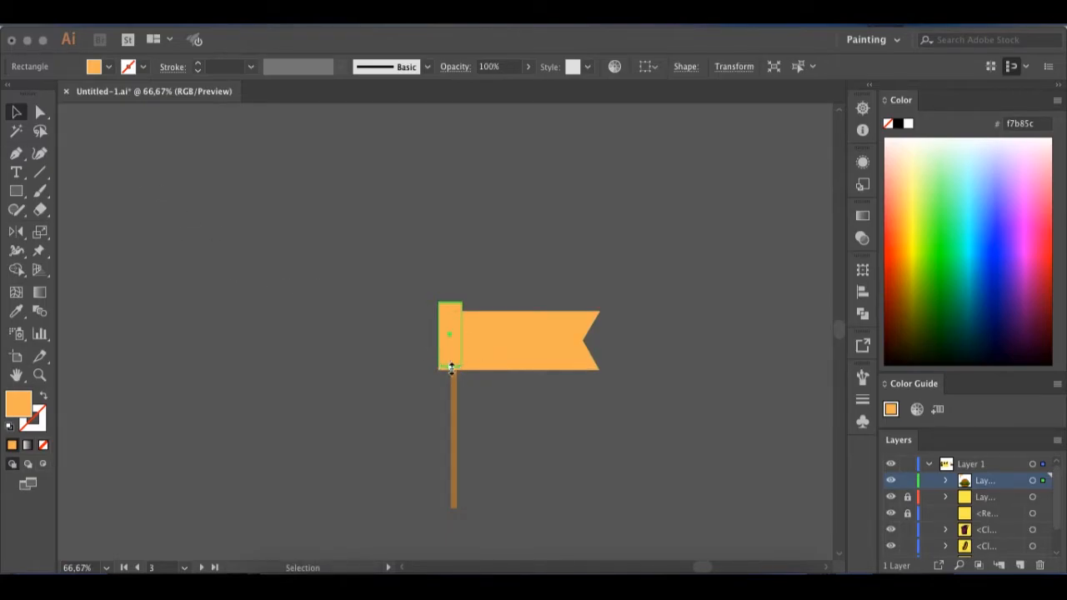
# - Round the corners of the narrow rectangle fully so it forms a capsule around the stick
pyautogui.press('a')
pyautogui.click(18, 116)
pyautogui.moveTo(449, 338); pyautogui.dragTo(442, 308)
pyautogui.click(473, 310)
pyautogui.click(475, 331)
# - Move the flag's two stick-side corner points inward so they line up with the edge of the rounded strip
pyautogui.click(35, 112)
pyautogui.click(412, 355)
pyautogui.click(440, 371)
pyautogui.moveTo(440, 371); pyautogui.dragTo(440, 372)
pyautogui.press('super+plus')
pyautogui.press('super+plus')
pyautogui.press('super+plus')
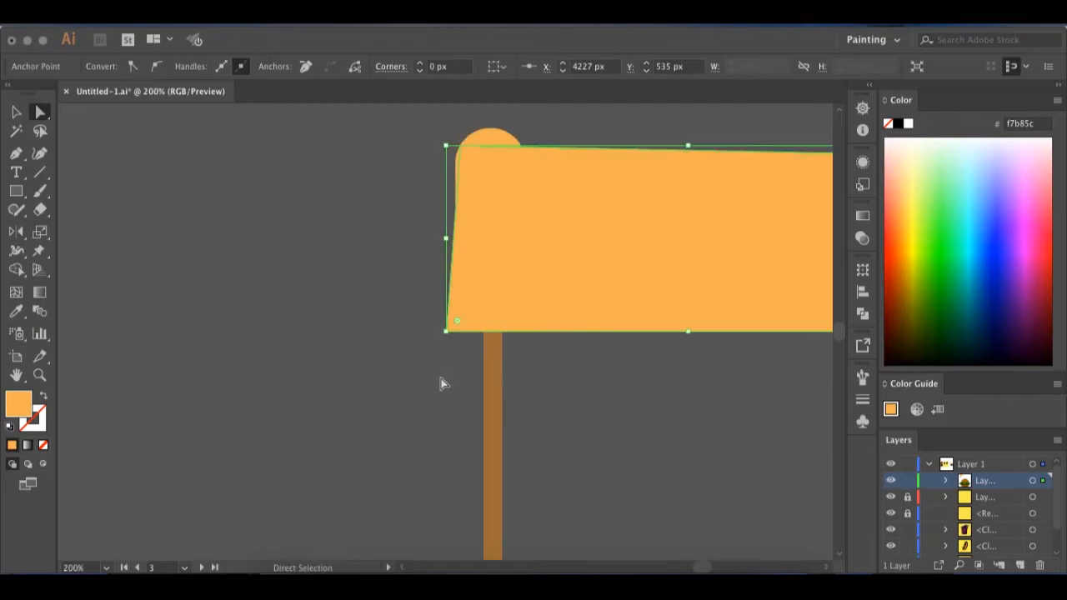
pyautogui.moveTo(447, 335); pyautogui.dragTo(455, 332)
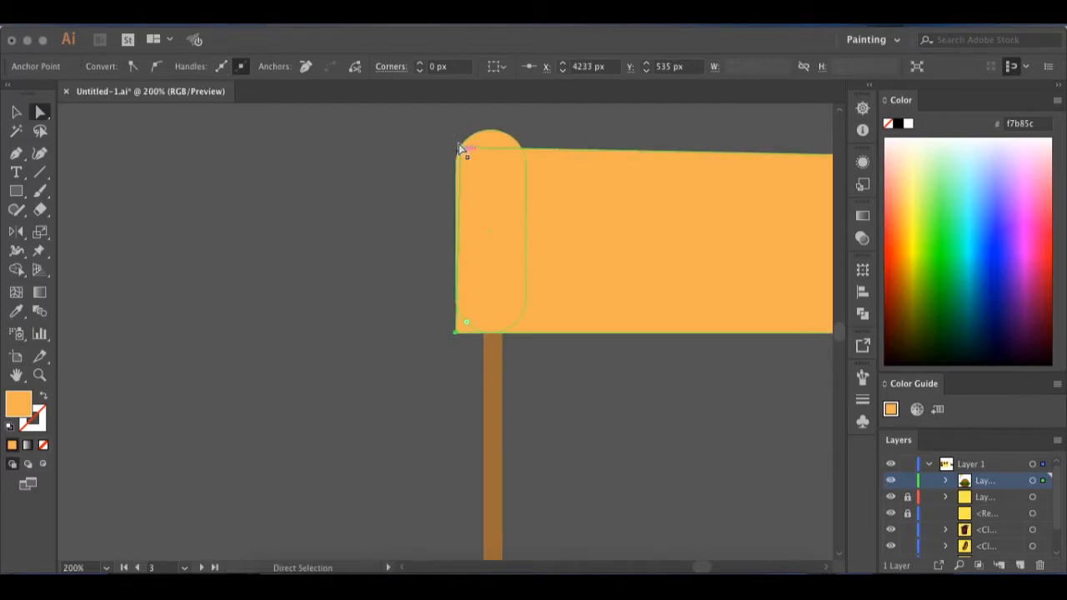
pyautogui.moveTo(459, 148); pyautogui.dragTo(457, 147)
# - Round the flag's corners so its stick-side edge follows the rounded strip
pyautogui.press('v')
pyautogui.click(425, 328)
pyautogui.click(457, 332)
pyautogui.press('a')
pyautogui.moveTo(456, 333)
pyautogui.mouseDown()
pyautogui.moveTo(464, 329)
pyautogui.moveTo(455, 333)
pyautogui.mouseUp()
pyautogui.click(198, 164)
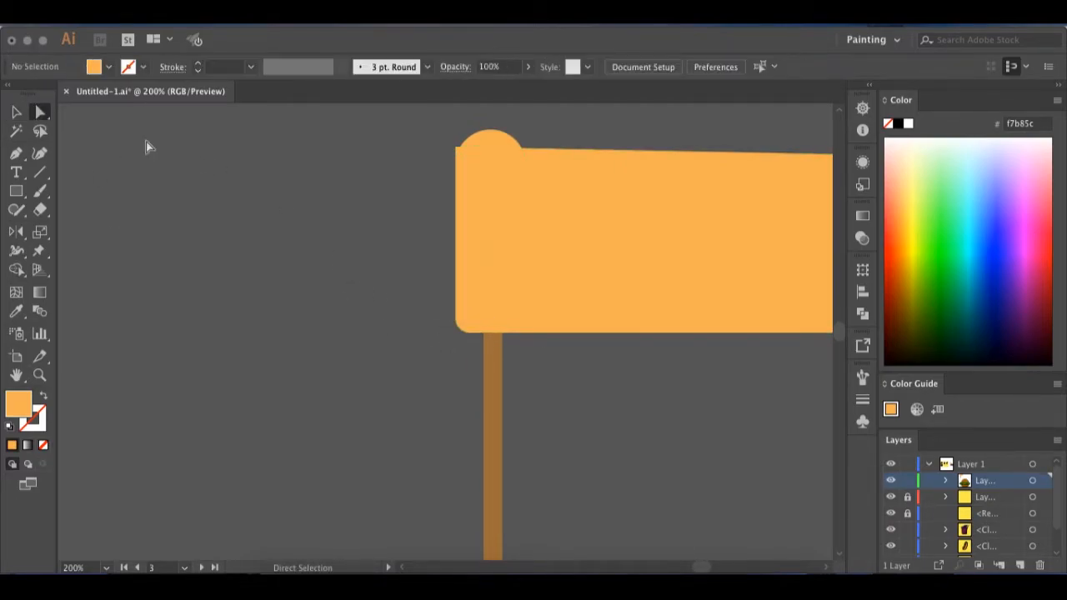
pyautogui.click(467, 158)
pyautogui.click(458, 152)
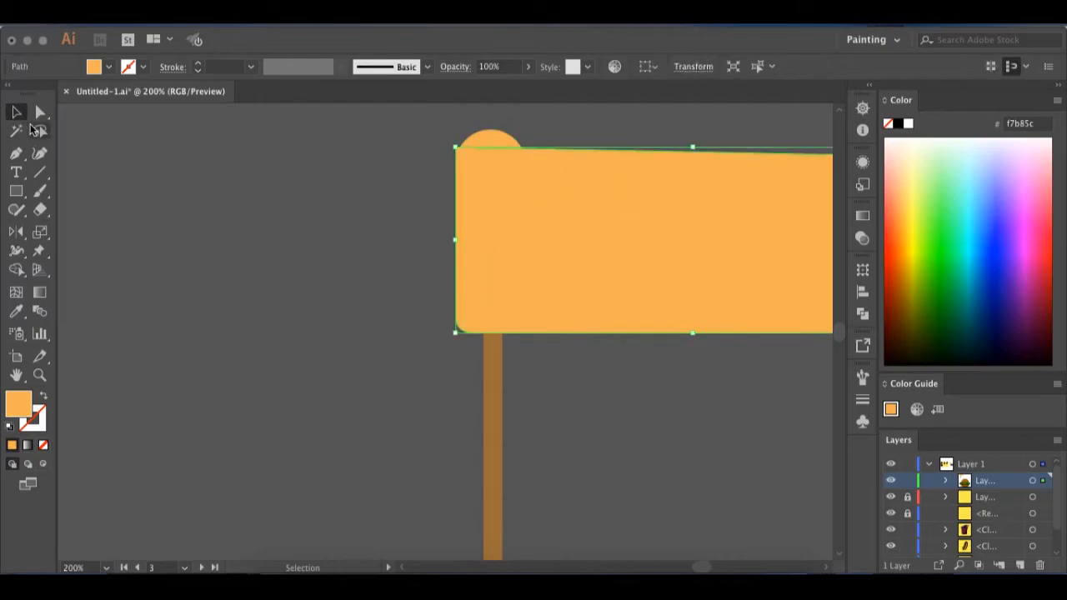
pyautogui.click(40, 112)
pyautogui.click(337, 178)
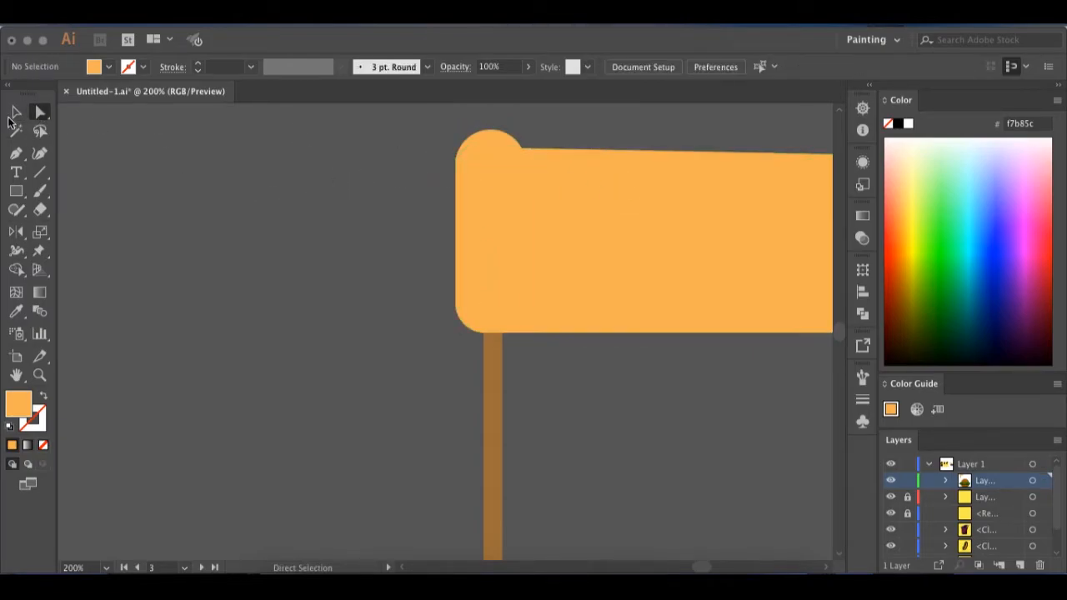
pyautogui.click(16, 111)
pyautogui.press('super+minus')
pyautogui.press('super+minus')
pyautogui.press('super+minus')
pyautogui.moveTo(509, 370); pyautogui.dragTo(517, 379)
pyautogui.rightClick(505, 278)
pyautogui.click(360, 311)
pyautogui.click(230, 271)
pyautogui.scroll(-2, 380, 197)
pyautogui.moveTo(380, 196); pyautogui.dragTo(578, 366)
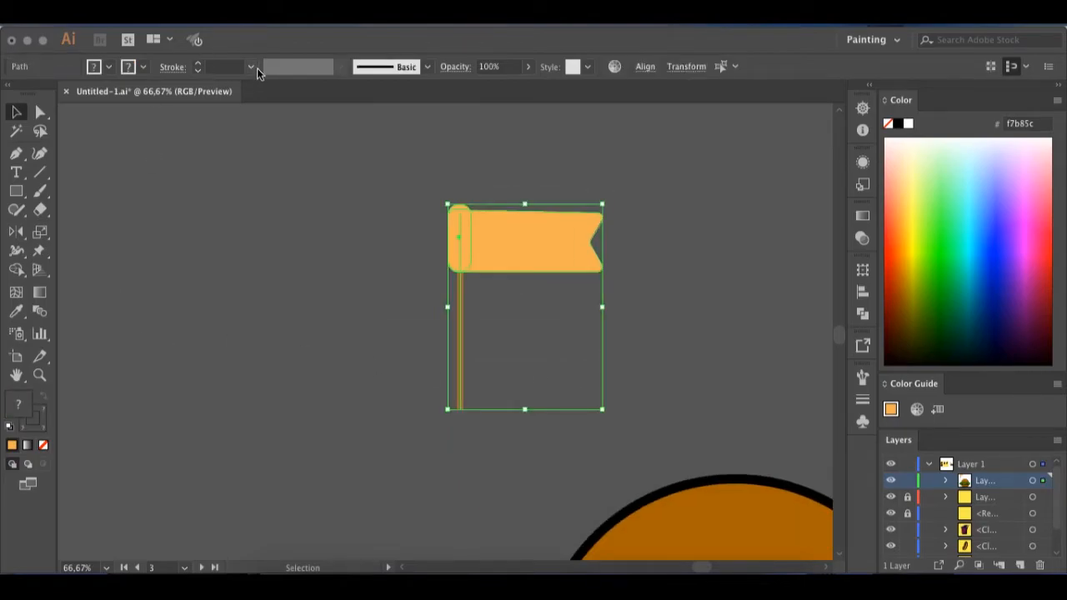
pyautogui.click(358, 146)
# - Unite the flag and the rounded strip into a single shape with Pathfinder
pyautogui.click(491, 233)
pyautogui.keyDown('shift'); pyautogui.click(458, 221); pyautogui.keyUp('shift')
pyautogui.click(864, 314)
pyautogui.click(673, 304)
pyautogui.click(597, 335)
# - Apply a black 000000 stroke to the flag and the stick together
pyautogui.click(460, 287)
pyautogui.click(383, 198)
pyautogui.click(458, 290)
pyautogui.keyDown('shift'); pyautogui.click(490, 255); pyautogui.keyUp('shift')
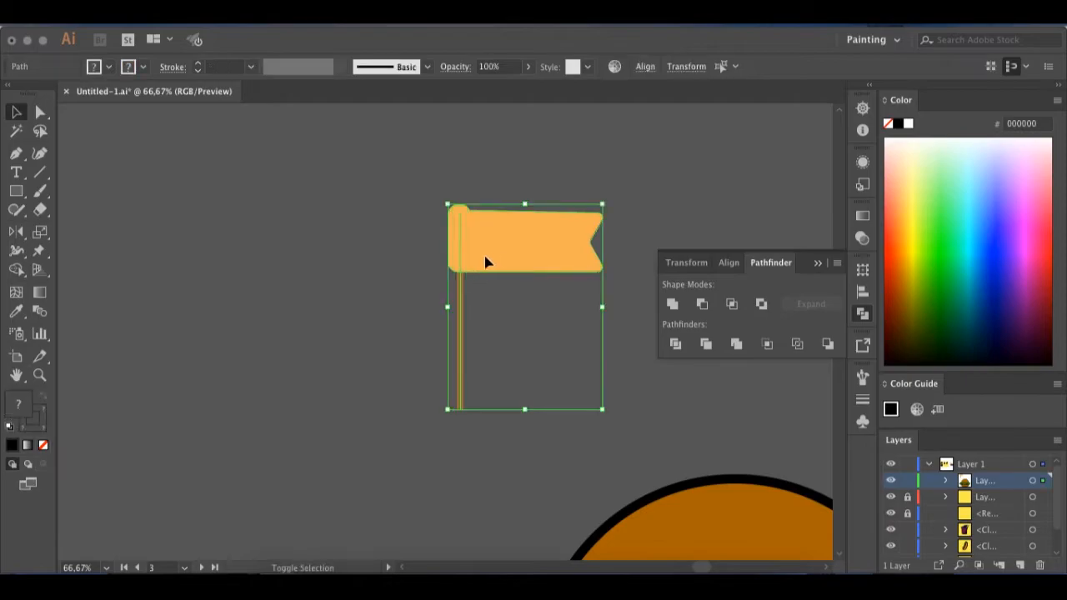
pyautogui.click(250, 67)
pyautogui.click(271, 273)
pyautogui.moveTo(405, 190); pyautogui.dragTo(545, 392)
pyautogui.doubleClick(34, 419)
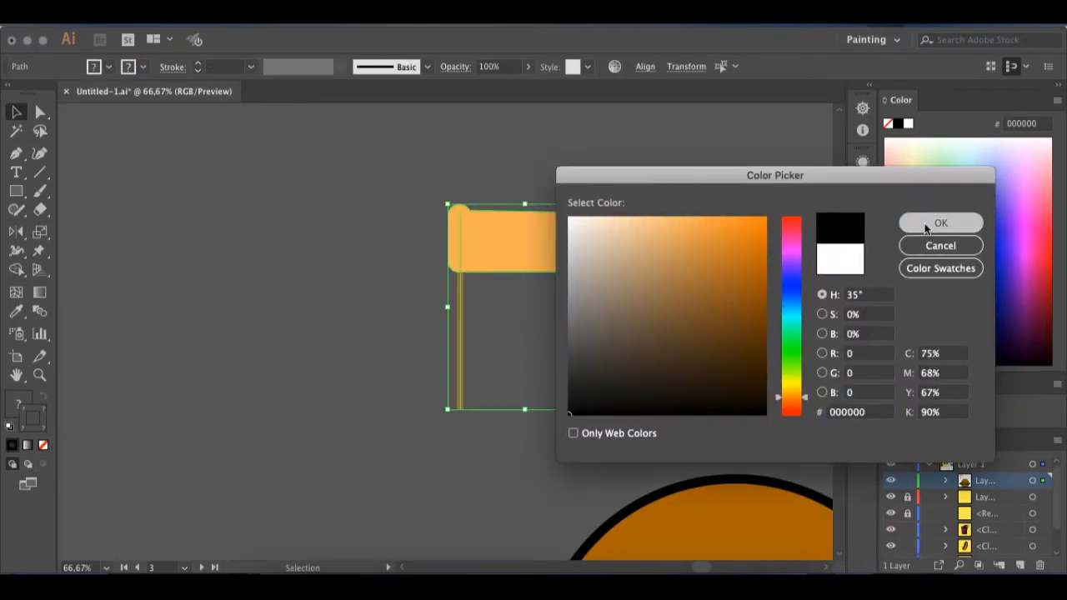
pyautogui.click(940, 223)
pyautogui.click(267, 231)
# - Convert the stick's stroke into a filled shape with Outline Stroke
pyautogui.click(458, 314)
pyautogui.rightClick(464, 308)
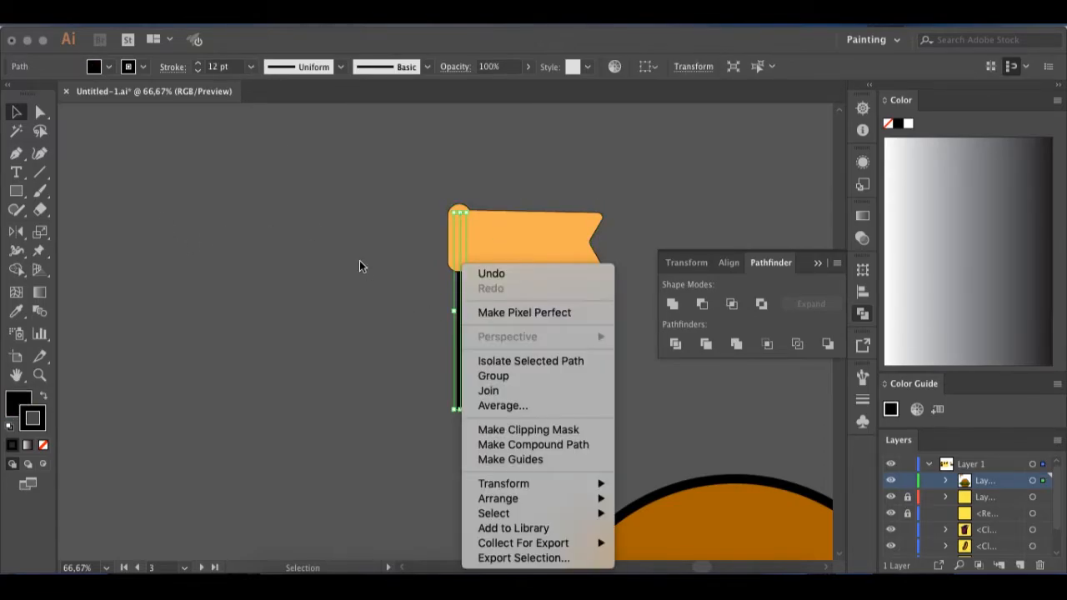
pyautogui.click(221, 26)
pyautogui.click(227, 173)
pyautogui.click(190, 378)
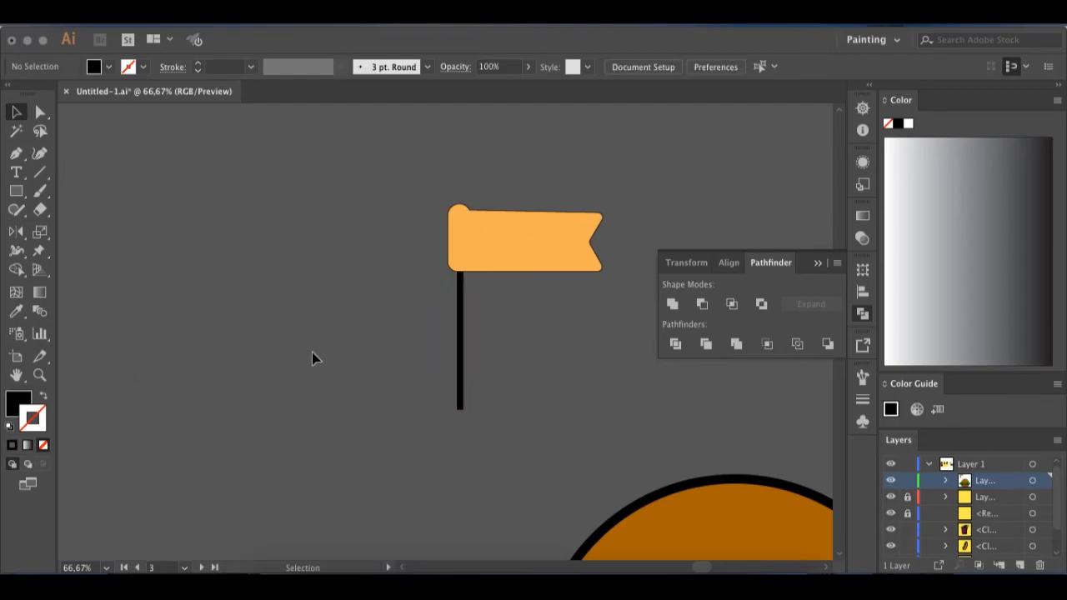
# - Change the outlined stick's fill to dark grey
pyautogui.rightClick(460, 348)
pyautogui.click(500, 463)
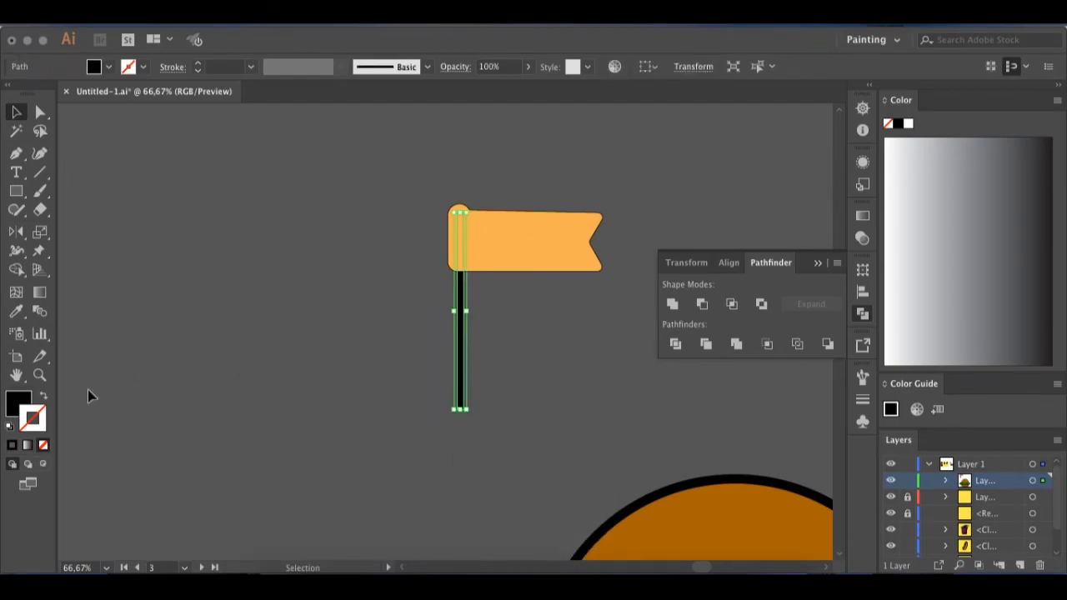
pyautogui.doubleClick(18, 405)
pyautogui.moveTo(730, 288); pyautogui.dragTo(766, 307)
pyautogui.click(917, 219)
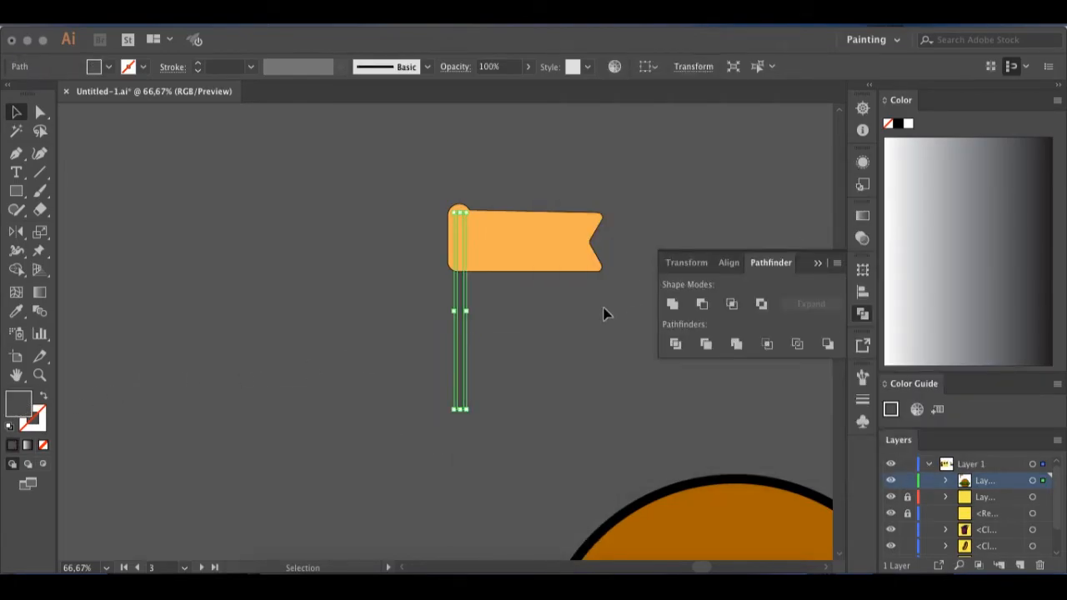
# - Give the outlined stick a dark brown 754c24 fill and a black stroke
pyautogui.click(143, 67)
pyautogui.click(130, 118)
pyautogui.click(143, 67)
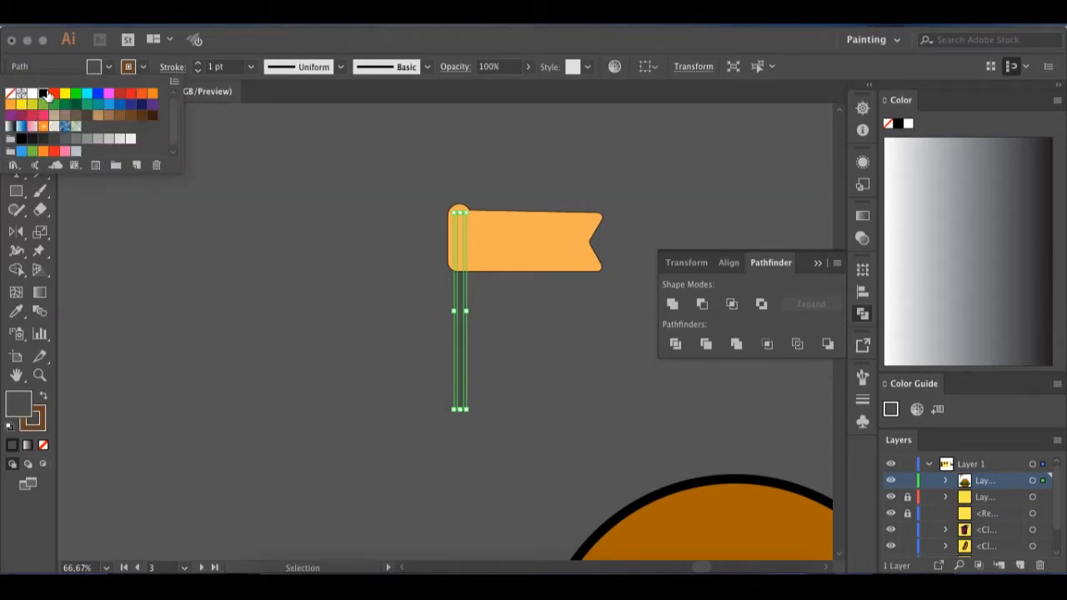
pyautogui.click(108, 70)
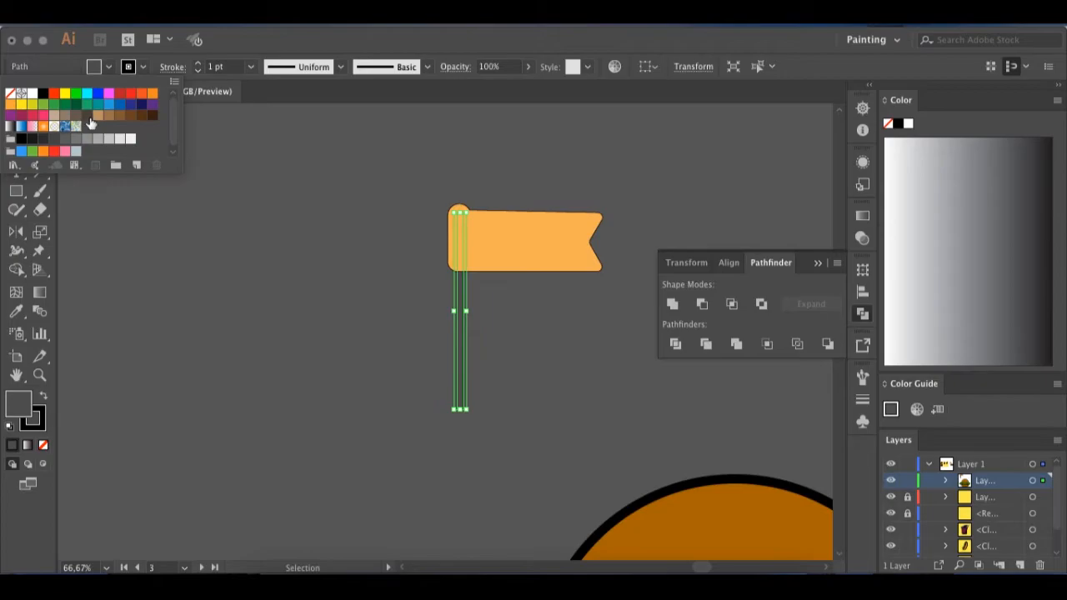
pyautogui.click(130, 116)
pyautogui.click(327, 165)
pyautogui.click(269, 190)
# - Set the outlines of the flag and stick to 9 pt and shift the stick slightly downward
pyautogui.moveTo(404, 179); pyautogui.dragTo(522, 273)
pyautogui.click(252, 69)
pyautogui.click(275, 270)
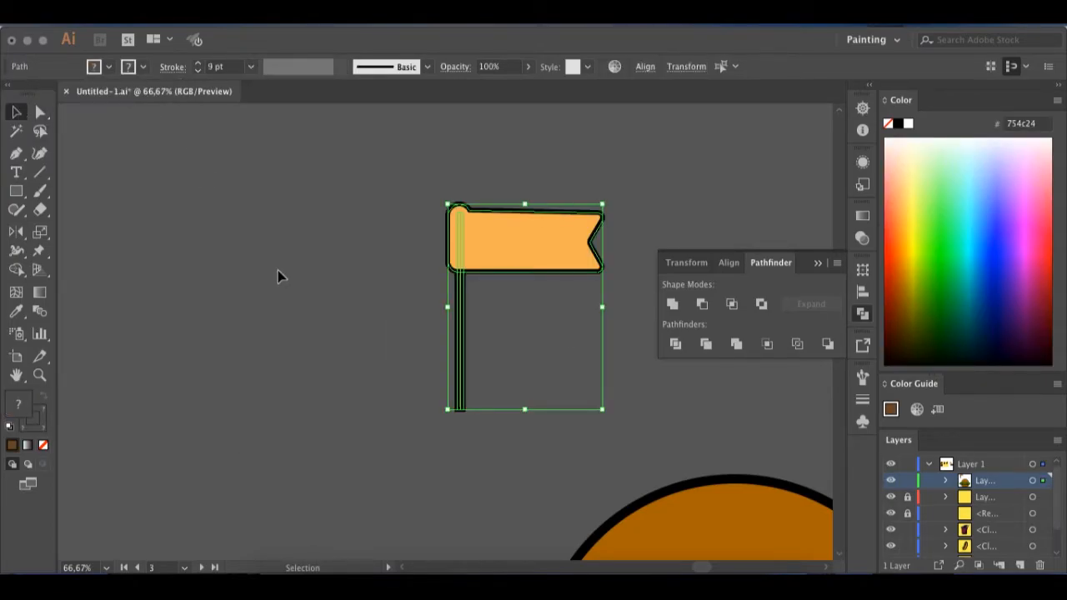
pyautogui.click(494, 389)
pyautogui.moveTo(467, 408); pyautogui.dragTo(470, 417)
pyautogui.click(506, 323)
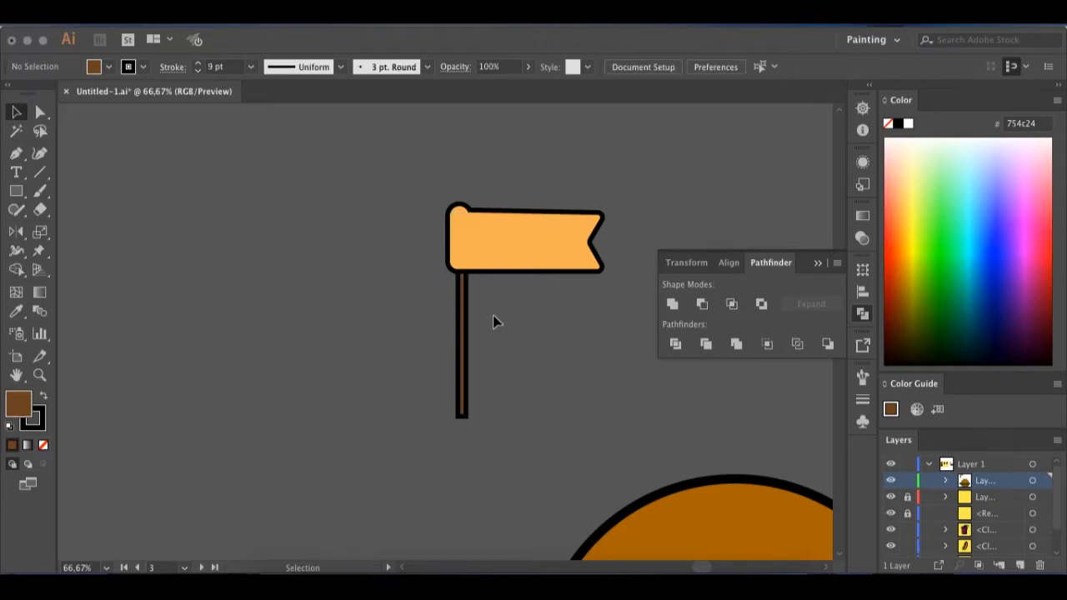
# - Move the flag and its stick onto the burger so the stick's lower end overlaps the top bun
pyautogui.moveTo(576, 420); pyautogui.dragTo(577, 420)
pyautogui.hscroll(3, 587, 385)
pyautogui.scroll(1, 587, 385)
pyautogui.moveTo(350, 397); pyautogui.dragTo(612, 486)
pyautogui.hscroll(3, 565, 467)
pyautogui.scroll(-2, 656, 456)
pyautogui.click(656, 456)
pyautogui.click(576, 493)
# - Round the corners at the lower end of the stick where it enters the bun
pyautogui.press('super+plus')
pyautogui.press('super+plus')
pyautogui.press('super+plus')
pyautogui.press('super+plus')
pyautogui.scroll(-5, 474, 472)
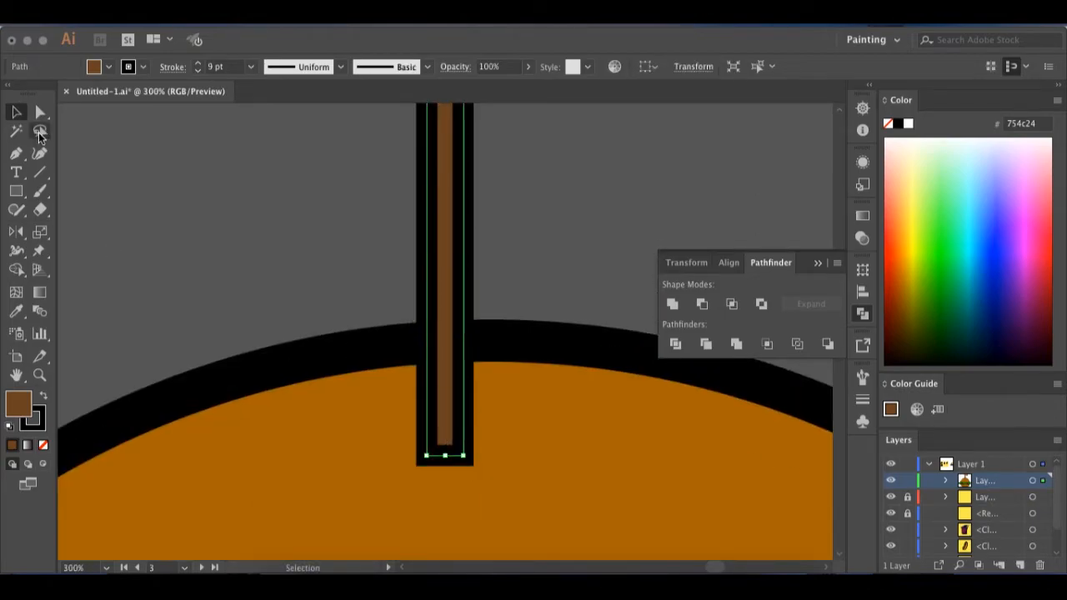
pyautogui.click(40, 113)
pyautogui.moveTo(438, 445); pyautogui.dragTo(441, 413)
pyautogui.click(319, 324)
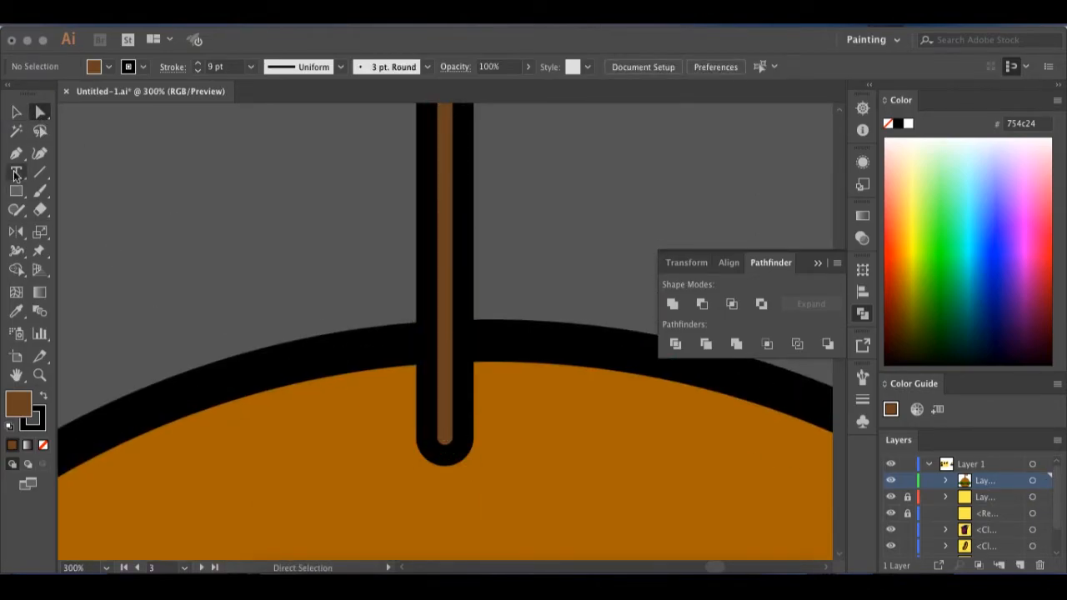
# - Draw a small closed crescent, about 46 px wide, across the stick's lower end with the Pen tool
pyautogui.click(15, 154)
pyautogui.click(386, 467)
pyautogui.moveTo(491, 438)
pyautogui.mouseDown()
pyautogui.moveTo(537, 392)
pyautogui.moveTo(541, 350)
pyautogui.mouseUp()
pyautogui.press('super+z')
pyautogui.click(493, 414)
pyautogui.click(431, 451)
pyautogui.click(386, 467)
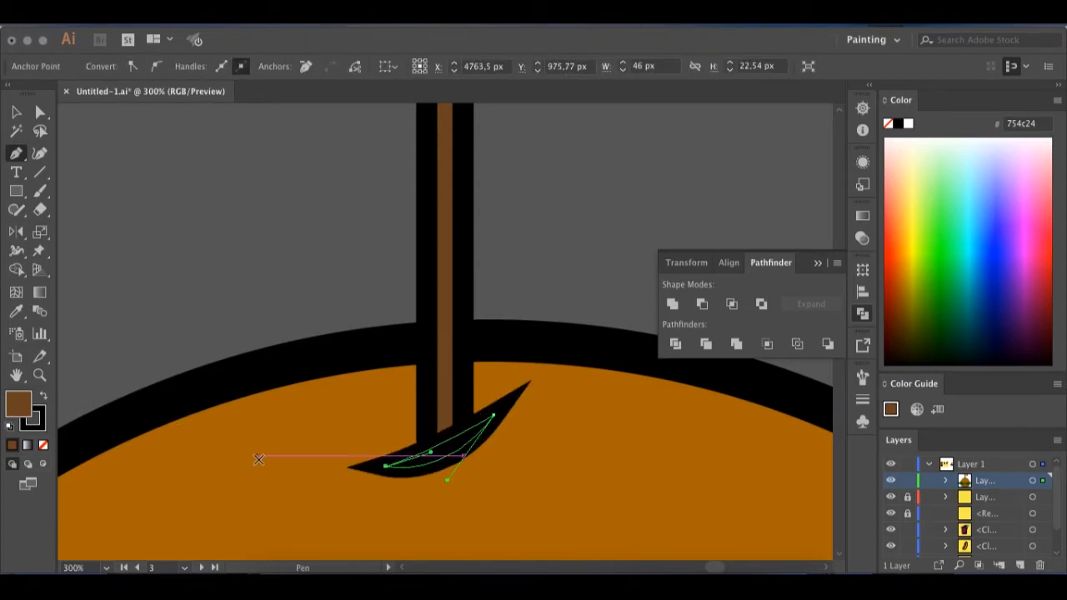
# - Sample the bun colour for the crescent's stroke, darken it to 8c5506 and leave the crescent unfilled
pyautogui.press('i')
pyautogui.click(253, 459)
pyautogui.click(45, 399)
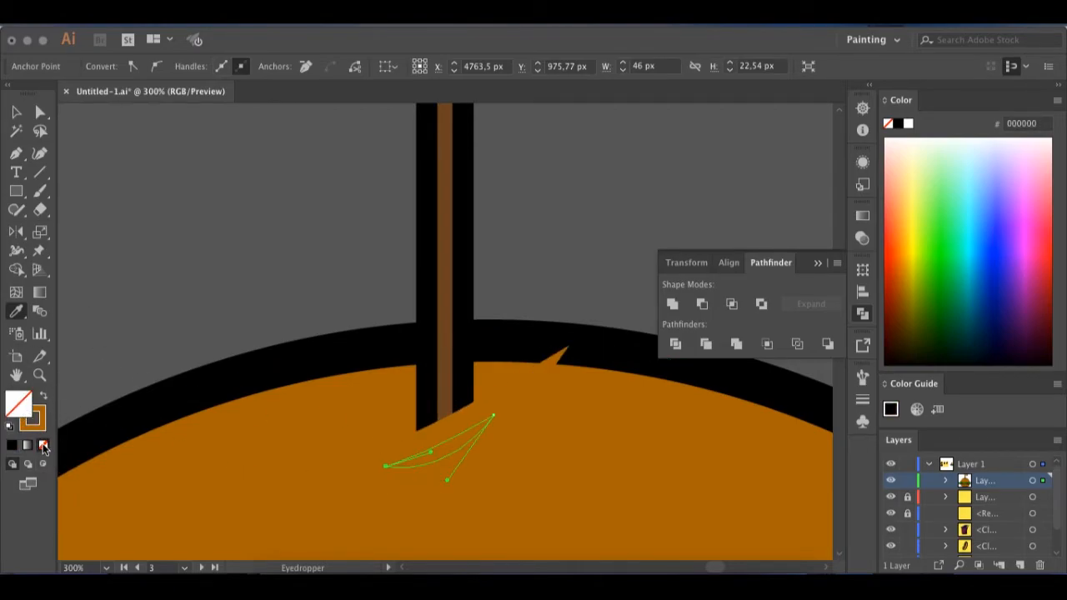
pyautogui.doubleClick(43, 422)
pyautogui.moveTo(762, 283); pyautogui.dragTo(758, 306)
pyautogui.press('Return')
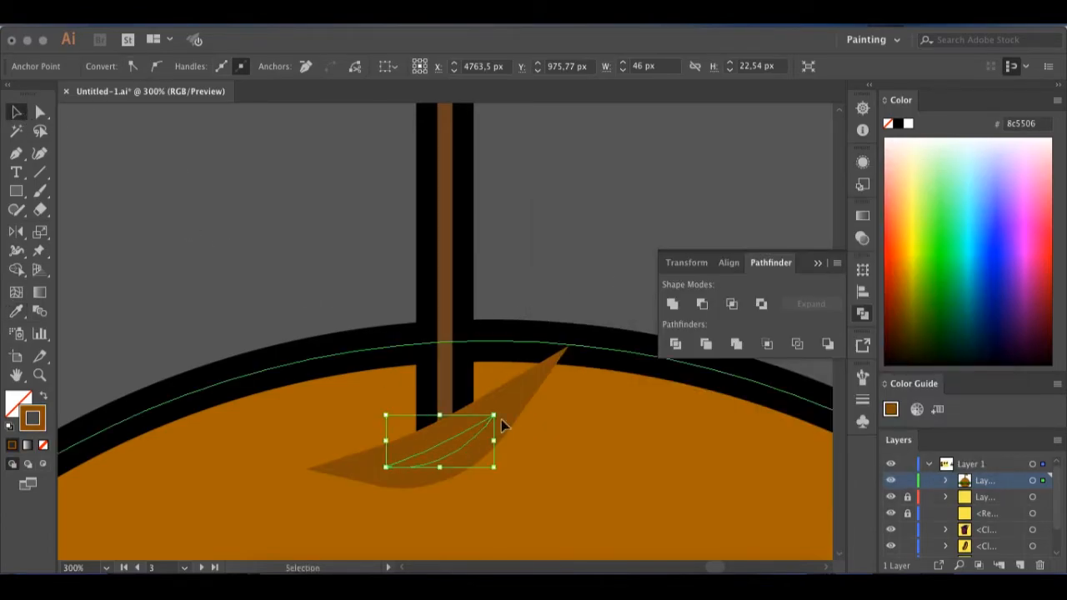
# - Set the crescent's stroke weight to 6 pt
pyautogui.click(208, 230)
pyautogui.click(473, 421)
pyautogui.click(251, 67)
pyautogui.click(273, 208)
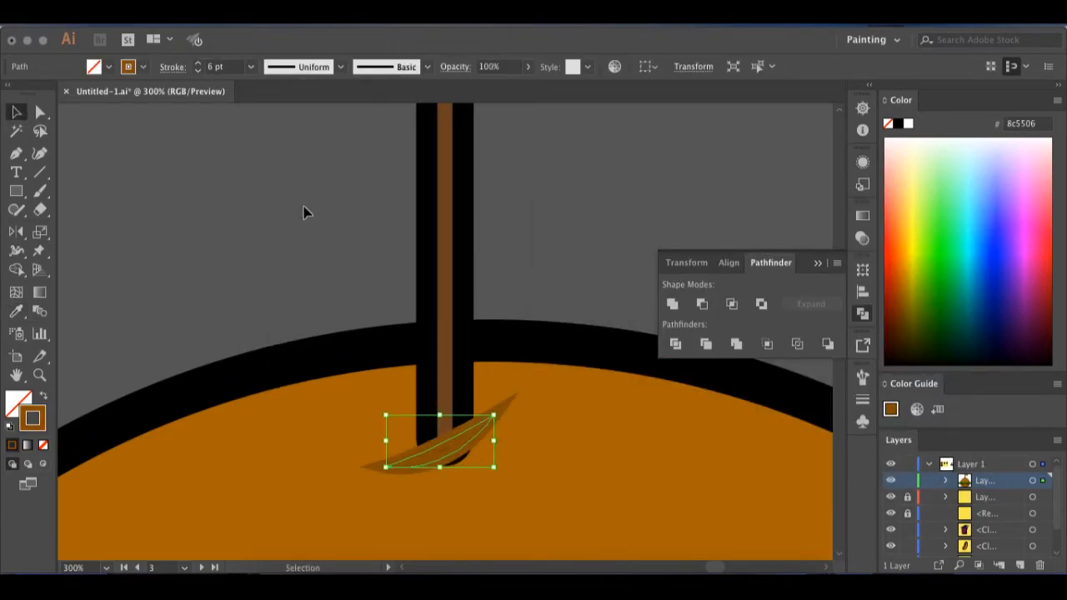
# - Move the crescent just beneath the stick's rounded end and adjust its curve to form a dent in the bun
pyautogui.click(476, 442)
pyautogui.moveTo(497, 408); pyautogui.dragTo(506, 424)
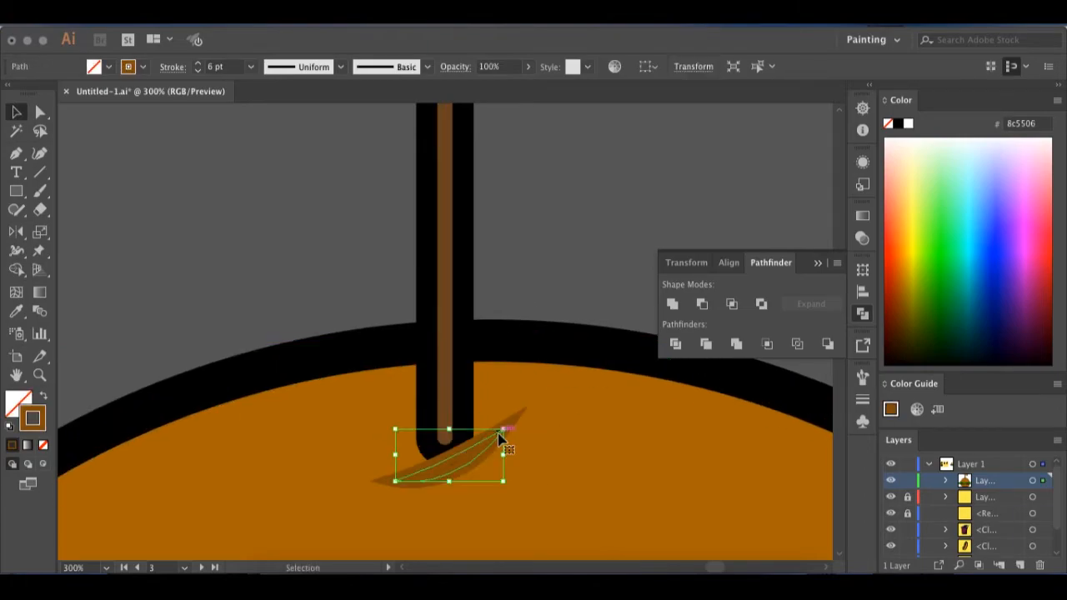
pyautogui.press('super+shift+a')
pyautogui.click(480, 448)
pyautogui.press('super+shift+a')
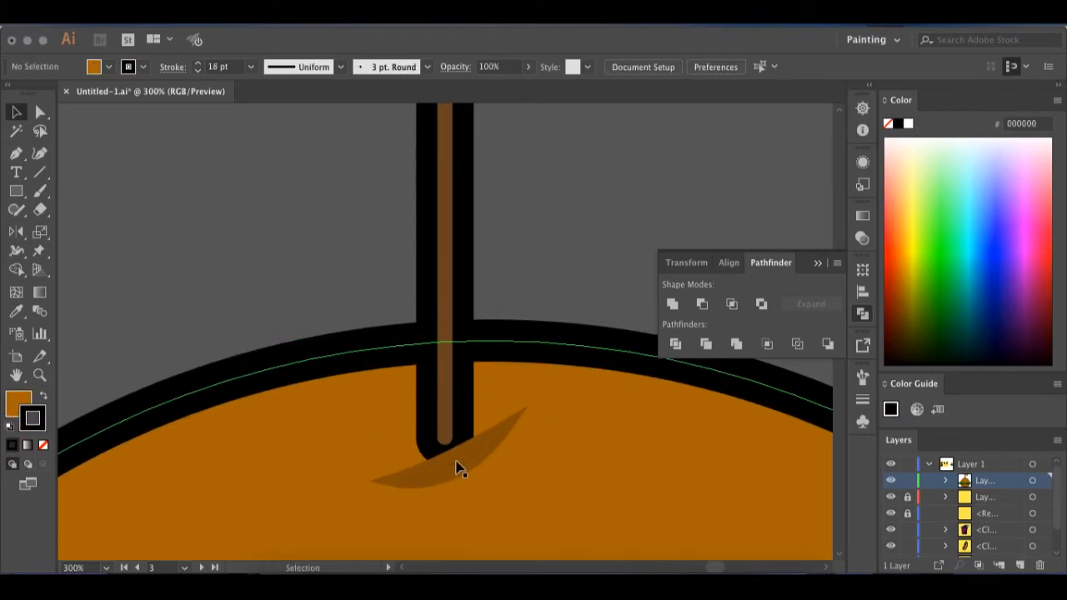
pyautogui.moveTo(508, 439); pyautogui.dragTo(476, 451)
pyautogui.click(492, 444)
pyautogui.press('super+shift+a')
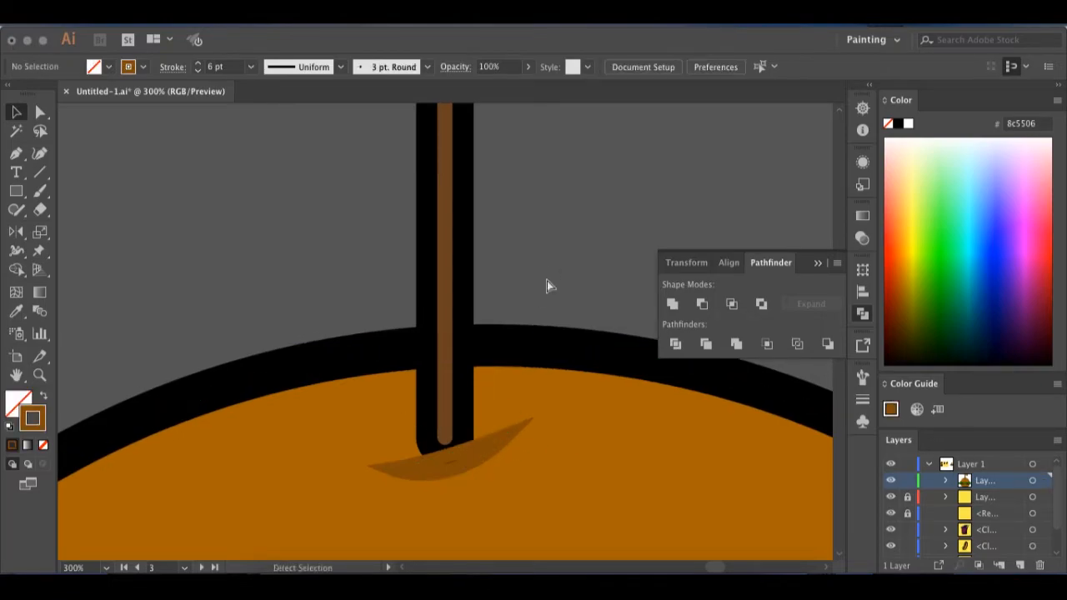
pyautogui.press('super+minus')
pyautogui.press('super+minus')
pyautogui.press('super+minus')
pyautogui.press('super+minus')
pyautogui.press('super+minus')
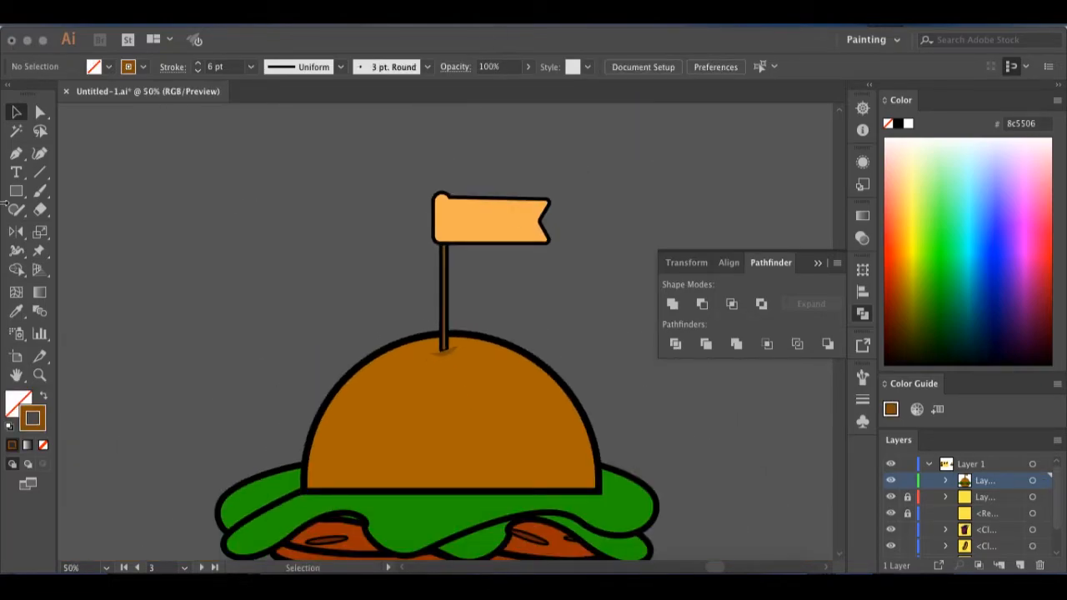
pyautogui.press('t')
pyautogui.click(180, 201)
pyautogui.press('Escape')
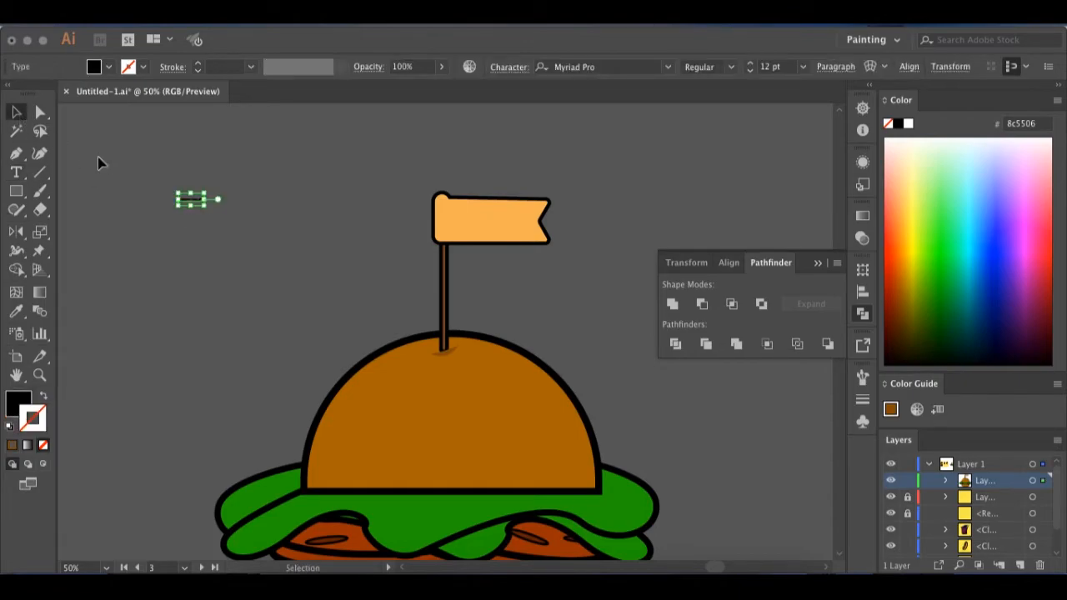
pyautogui.click(174, 185)
# - Expand the burger artwork so its outlines and fills become separate shapes, and ungroup them
pyautogui.scroll(-3, 417, 255)
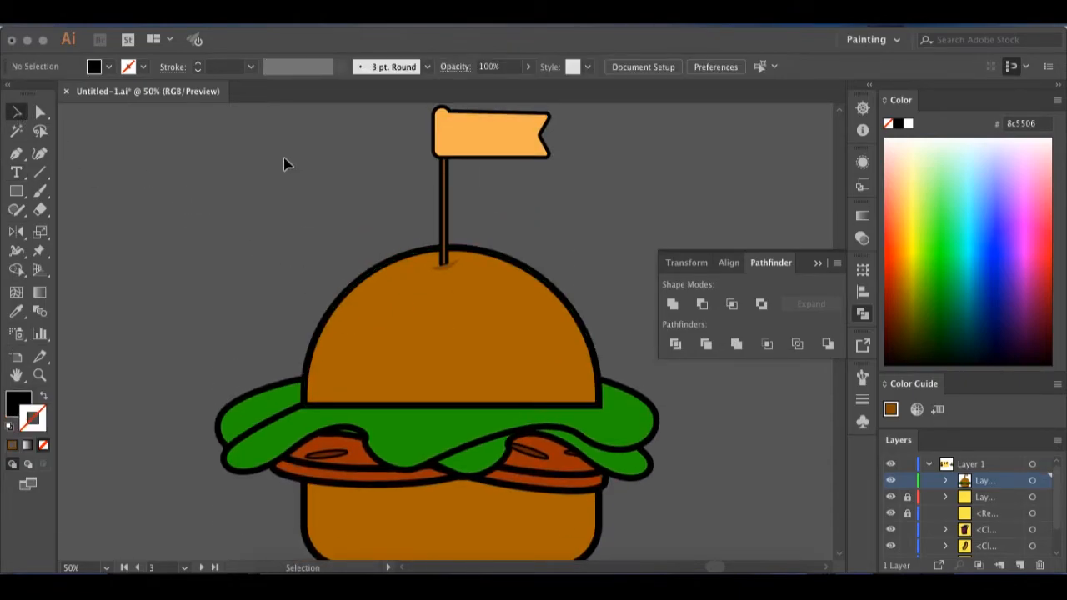
pyautogui.moveTo(286, 167); pyautogui.dragTo(621, 532)
pyautogui.rightClick(428, 333)
pyautogui.click(223, 24)
pyautogui.click(225, 171)
pyautogui.click(576, 396)
pyautogui.click(181, 285)
pyautogui.rightClick(459, 381)
pyautogui.click(492, 460)
pyautogui.click(590, 245)
# - Draw a closed black-filled Pen shape without stroke over the top bun's right side, its inner edge curving from crown to lower-left corner
pyautogui.press('p')
pyautogui.scroll(1, 475, 165)
pyautogui.click(46, 398)
pyautogui.scroll(-4, 476, 230)
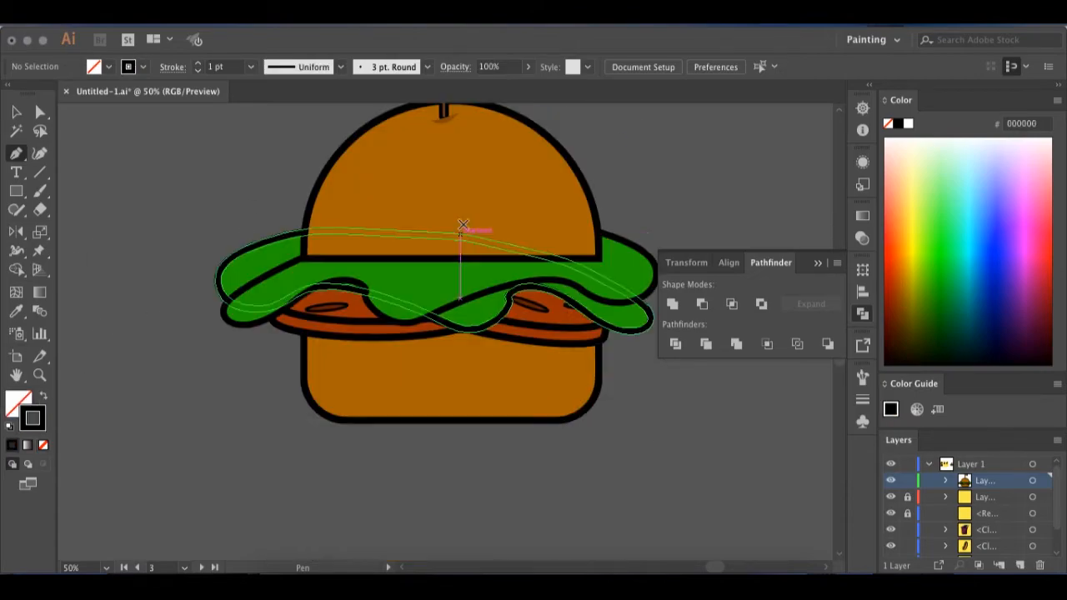
pyautogui.scroll(2, 543, 184)
pyautogui.click(527, 170)
pyautogui.moveTo(292, 325); pyautogui.dragTo(91, 334)
pyautogui.click(486, 452)
pyautogui.click(647, 384)
pyautogui.click(630, 220)
pyautogui.click(527, 171)
pyautogui.click(43, 397)
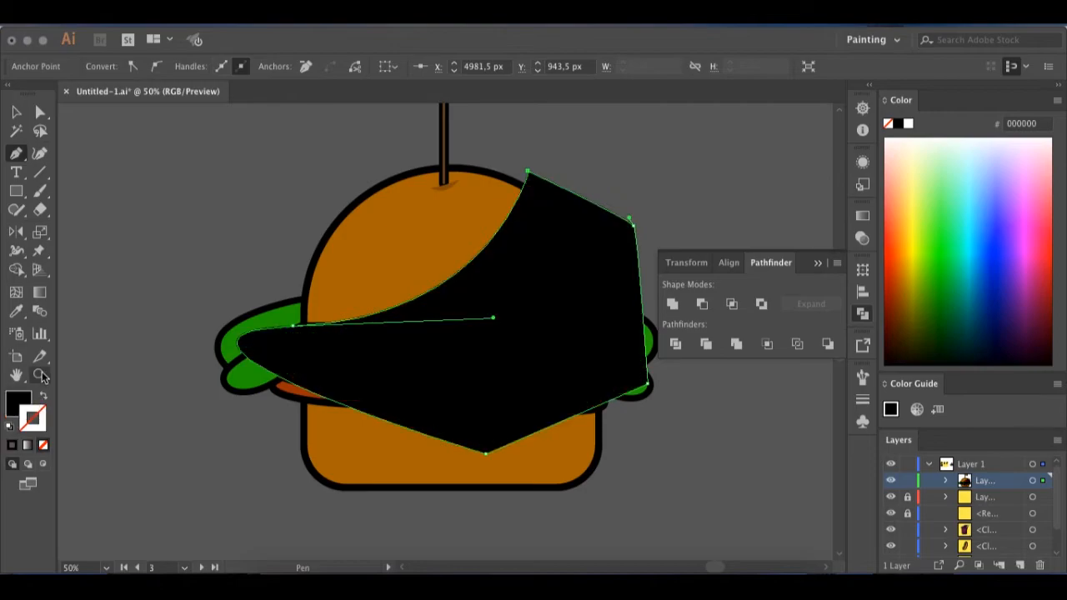
# - Split the black shape along the top bun's edge with Shape Builder and delete the part outside the bun
pyautogui.click(16, 112)
pyautogui.click(167, 333)
pyautogui.click(436, 245)
pyautogui.keyDown('shift'); pyautogui.click(615, 252); pyautogui.keyUp('shift')
pyautogui.click(17, 270)
pyautogui.click(614, 252)
pyautogui.click(16, 112)
pyautogui.click(184, 161)
pyautogui.click(631, 250)
pyautogui.press('Delete')
# - Lower the top bun's black shade to 51% opacity
pyautogui.click(472, 266)
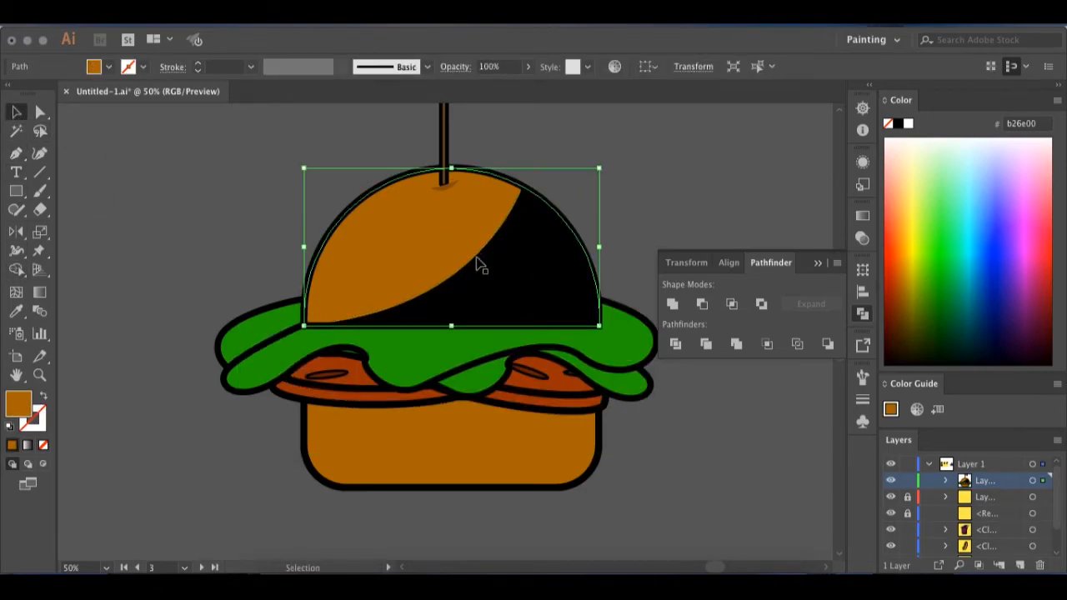
pyautogui.click(528, 66)
pyautogui.moveTo(530, 87); pyautogui.dragTo(498, 90)
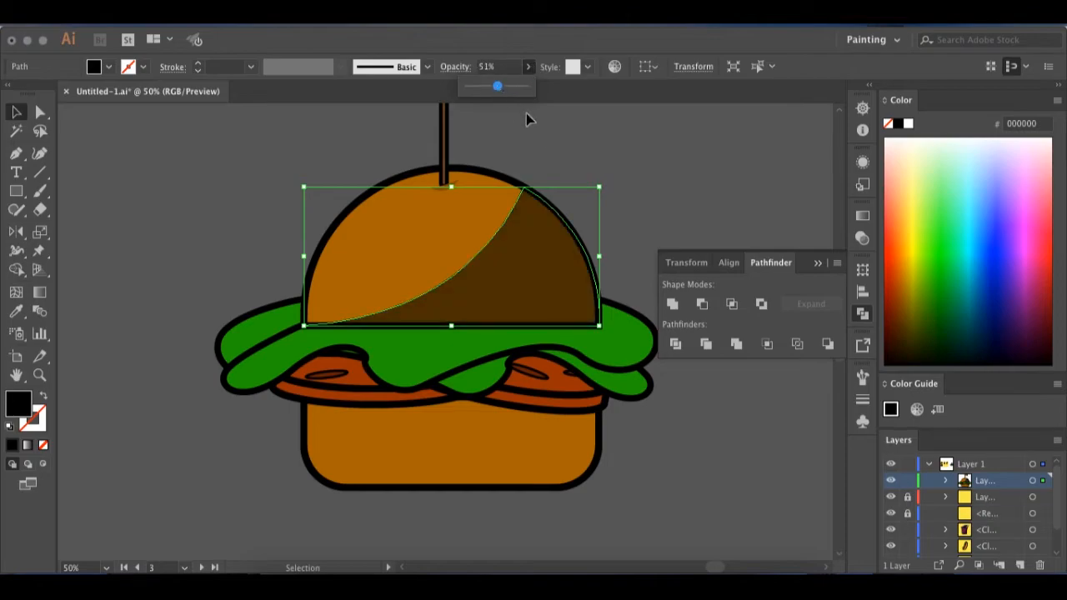
pyautogui.click(626, 296)
pyautogui.press('a')
pyautogui.click(481, 265)
pyautogui.press('super+shift+a')
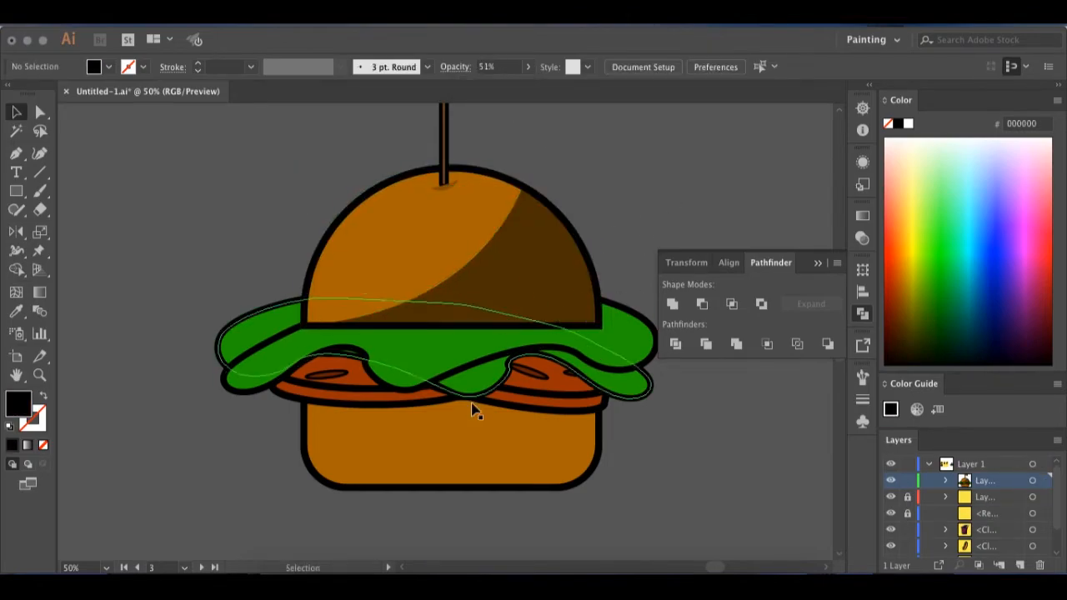
# - Draw a closed black Pen shape with a wavy edge across the bottom bun's upper part, curving down around its lower-right corner
pyautogui.click(16, 153)
pyautogui.scroll(-2, 618, 403)
pyautogui.click(298, 389)
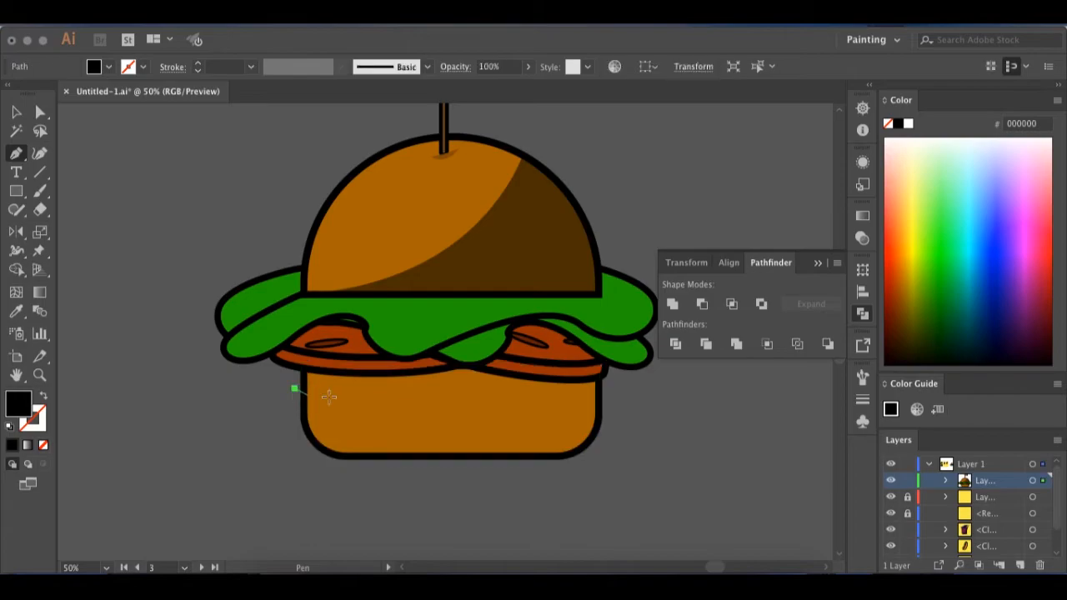
pyautogui.moveTo(445, 395); pyautogui.dragTo(492, 386)
pyautogui.click(587, 406)
pyautogui.moveTo(597, 409); pyautogui.dragTo(494, 459)
pyautogui.moveTo(416, 478); pyautogui.dragTo(415, 492)
pyautogui.click(612, 499)
pyautogui.moveTo(660, 442); pyautogui.dragTo(661, 407)
pyautogui.click(621, 333)
pyautogui.click(478, 291)
pyautogui.click(227, 340)
pyautogui.click(294, 389)
# - Split the black shape along the bottom bun's edge with Shape Builder and delete the part outside the bun
pyautogui.press('v')
pyautogui.click(375, 416)
pyautogui.click(380, 417)
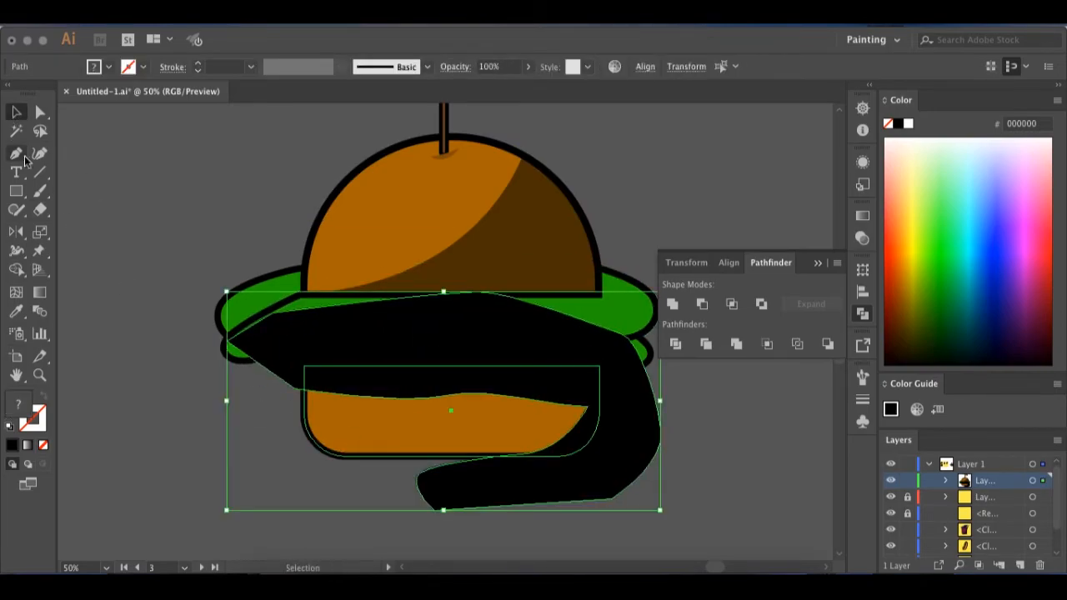
pyautogui.click(16, 271)
pyautogui.click(325, 346)
pyautogui.click(17, 112)
pyautogui.click(175, 242)
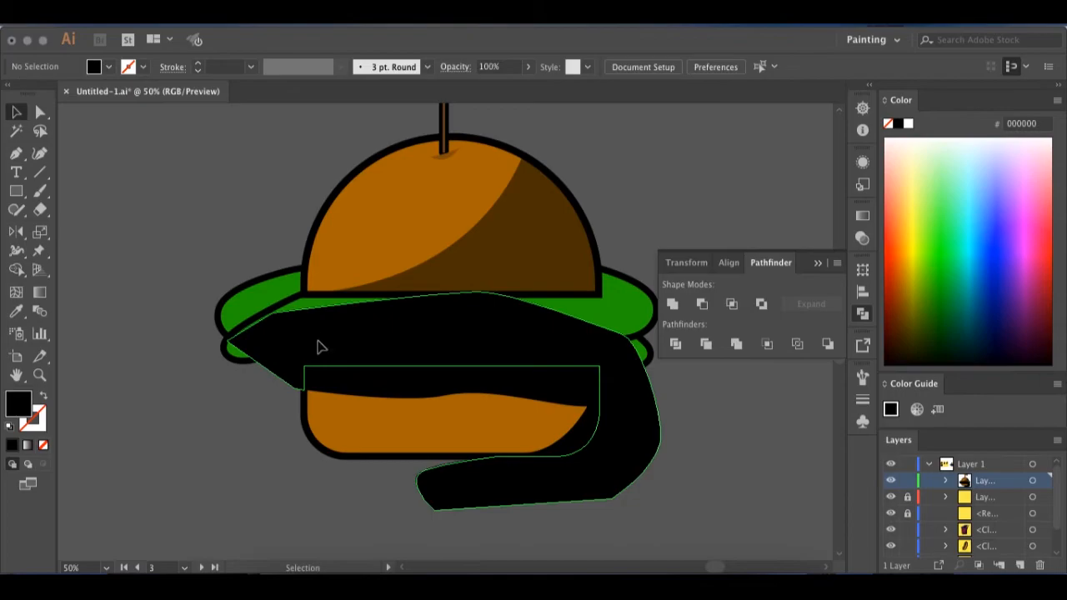
pyautogui.click(318, 341)
pyautogui.press('Delete')
# - Copy the top bun shade's 51% black appearance onto the bottom bun's shade with the Eyedropper
pyautogui.click(555, 381)
pyautogui.press('i')
pyautogui.click(526, 233)
pyautogui.click(16, 112)
pyautogui.click(103, 163)
# - Send the bottom bun's shade to the back, followed by the bottom bun's fill, so both sit behind the patties
pyautogui.click(575, 419)
pyautogui.press('super+shift+[')
pyautogui.click(528, 428)
pyautogui.press('super+shift+[')
pyautogui.click(546, 490)
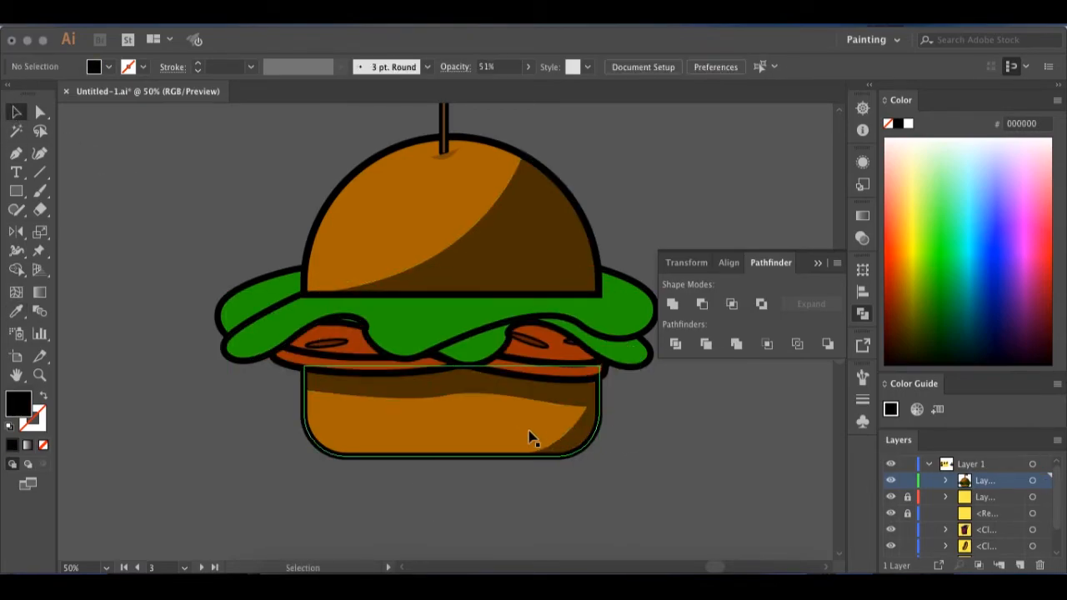
# - Draw a closed black Pen shape whose wavy upper edge crosses the front lettuce leaf and whose lower part extends past the patties
pyautogui.scroll(3, 267, 390)
pyautogui.scroll(-1, 281, 393)
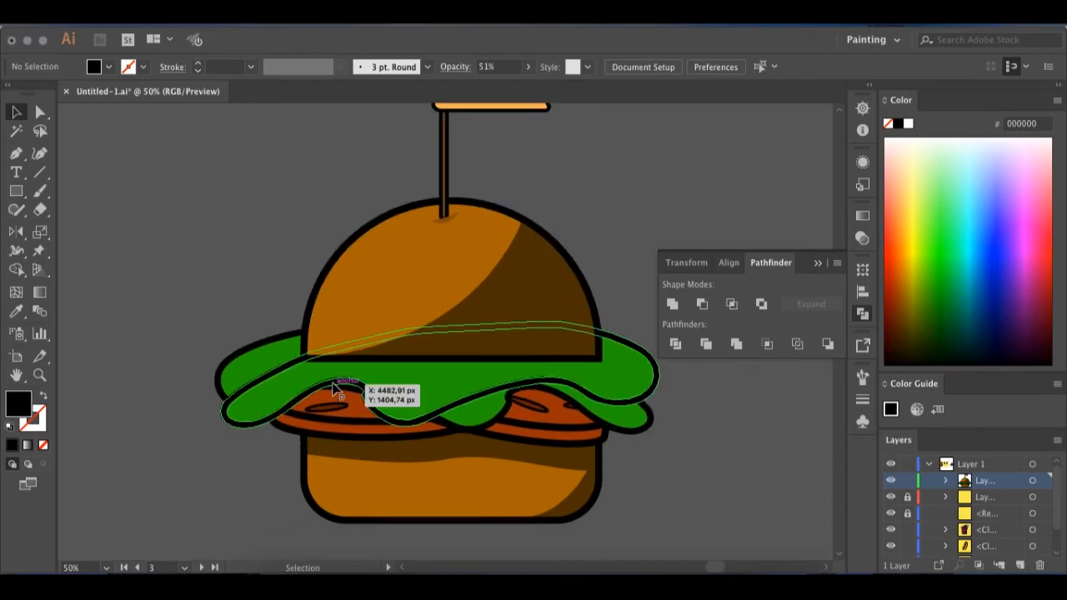
pyautogui.click(207, 401)
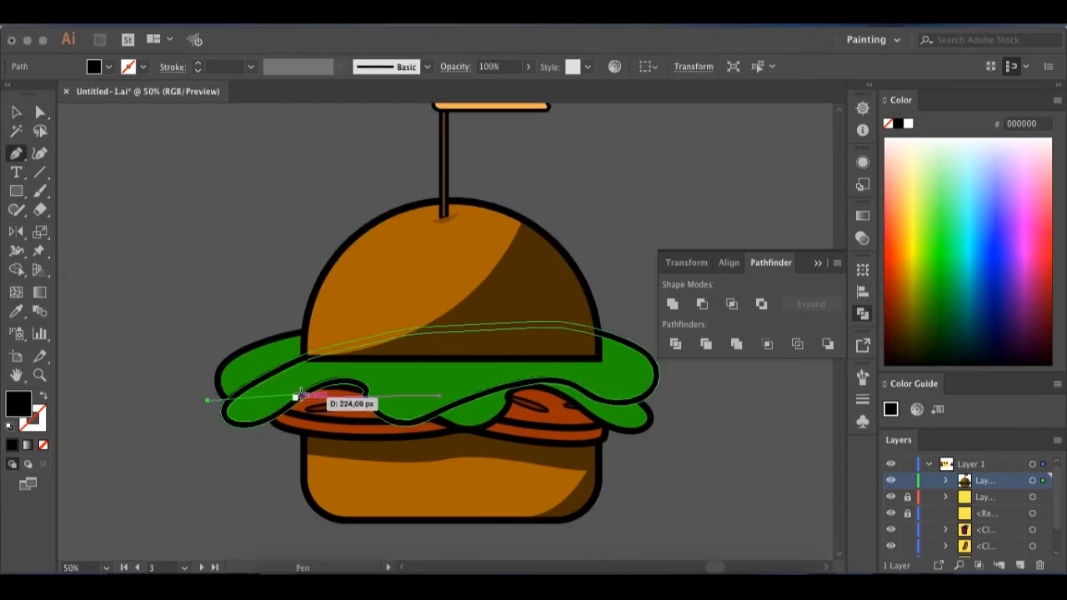
pyautogui.moveTo(318, 386); pyautogui.dragTo(395, 352)
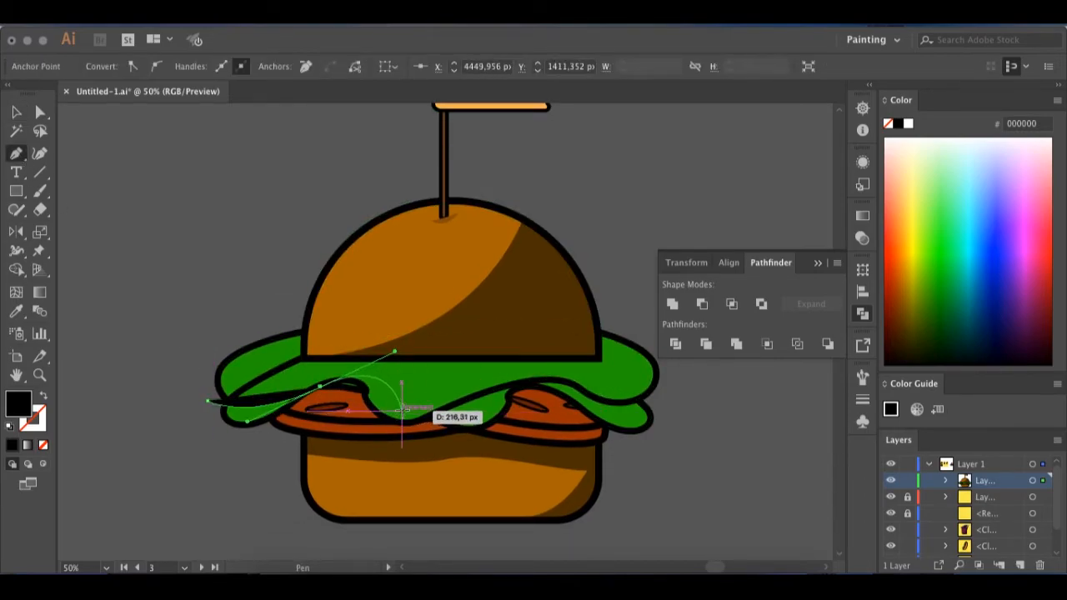
pyautogui.moveTo(409, 406); pyautogui.dragTo(445, 393)
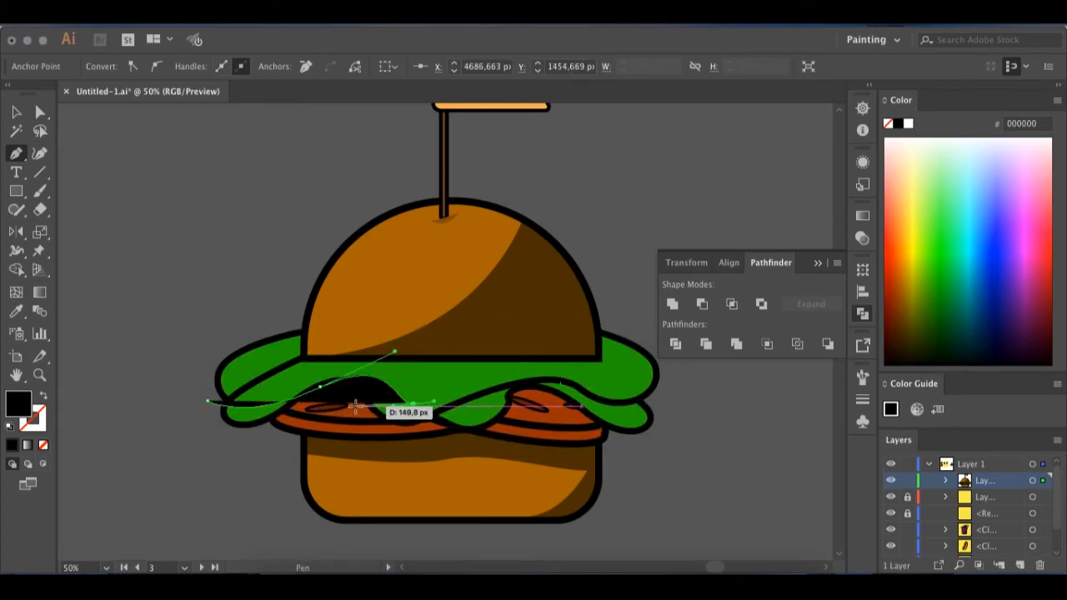
pyautogui.click(491, 388)
pyautogui.click(582, 388)
pyautogui.moveTo(644, 351); pyautogui.dragTo(627, 316)
pyautogui.click(731, 413)
pyautogui.click(636, 488)
pyautogui.click(412, 517)
pyautogui.click(169, 444)
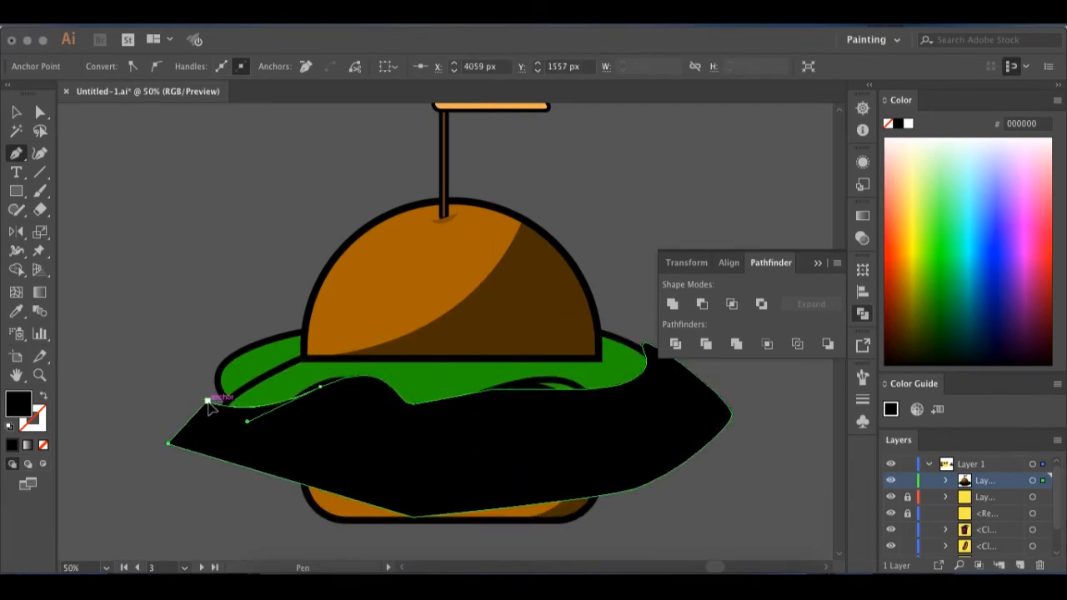
pyautogui.click(15, 115)
pyautogui.click(223, 372)
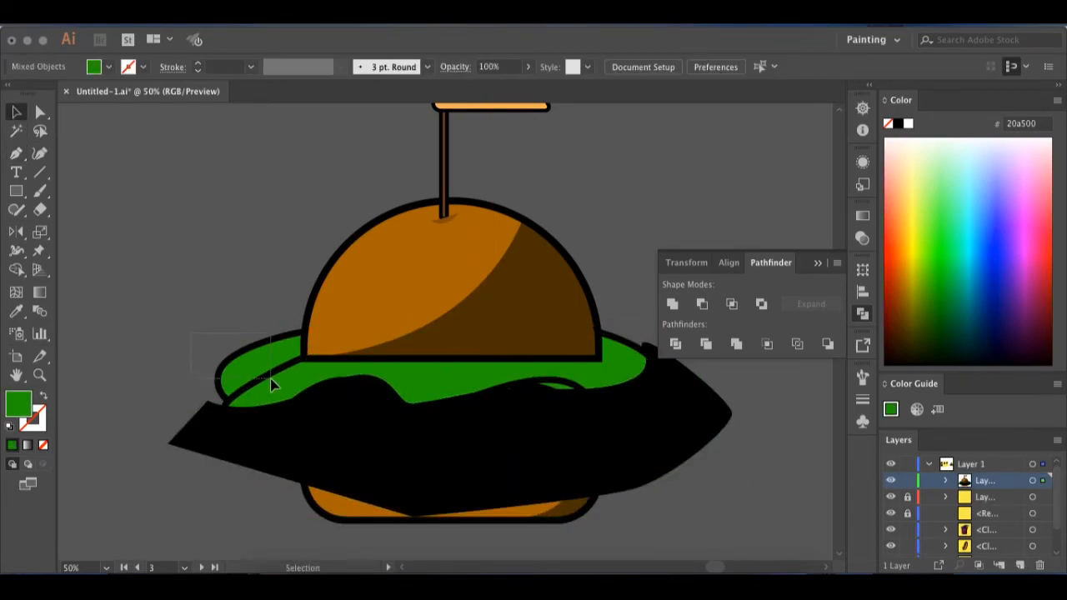
pyautogui.moveTo(271, 379); pyautogui.dragTo(264, 381)
pyautogui.rightClick(260, 382)
pyautogui.click(155, 324)
pyautogui.click(155, 324)
# - Split the black shape along the front lettuce's edge with Shape Builder and delete the part outside the leaf
pyautogui.click(252, 395)
pyautogui.keyDown('shift'); pyautogui.click(253, 447); pyautogui.keyUp('shift')
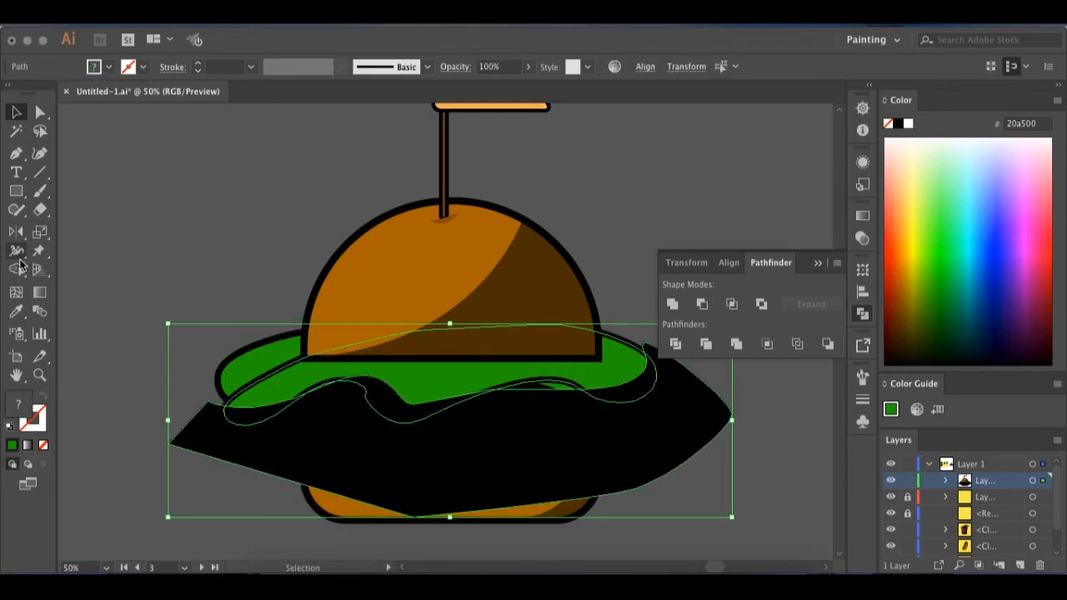
pyautogui.click(16, 269)
pyautogui.click(242, 446)
pyautogui.click(16, 113)
pyautogui.click(129, 326)
pyautogui.click(360, 445)
pyautogui.press('Delete')
# - Apply the bun shade's 51% black appearance to the three remaining front lettuce shade pieces with the Eyedropper
pyautogui.click(394, 405)
pyautogui.keyDown('shift'); pyautogui.click(250, 415); pyautogui.keyUp('shift')
pyautogui.keyDown('shift'); pyautogui.click(638, 387); pyautogui.keyUp('shift')
pyautogui.press('i')
pyautogui.click(574, 486)
pyautogui.click(15, 114)
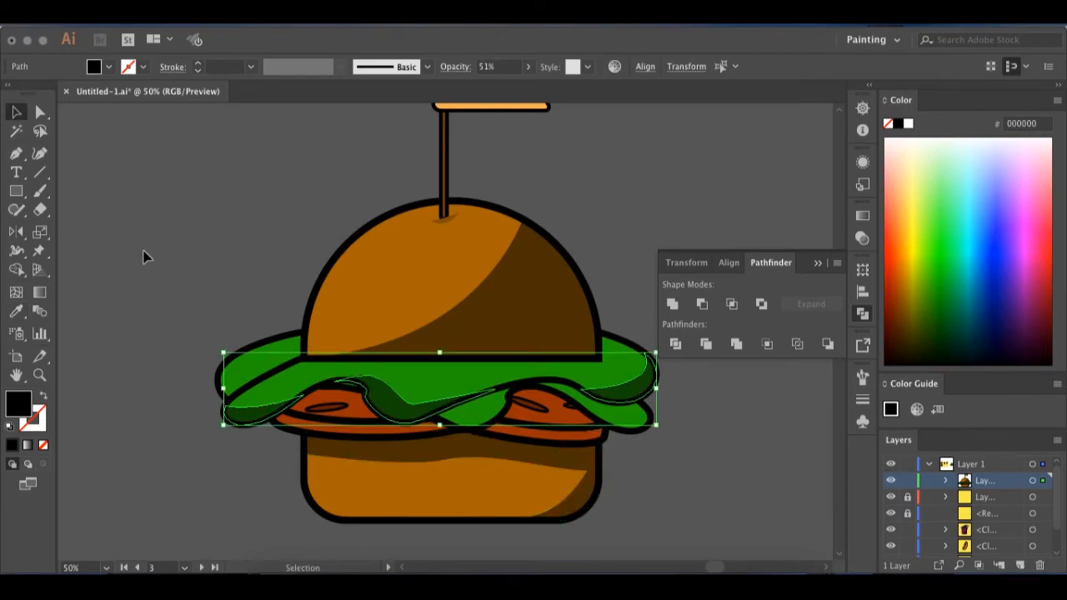
# - Cut the front lettuce shade pieces and paste them directly in front of the leaf's fill, beneath the black outline
pyautogui.press('super+x')
pyautogui.click(277, 390)
pyautogui.press('super+f')
pyautogui.click(139, 276)
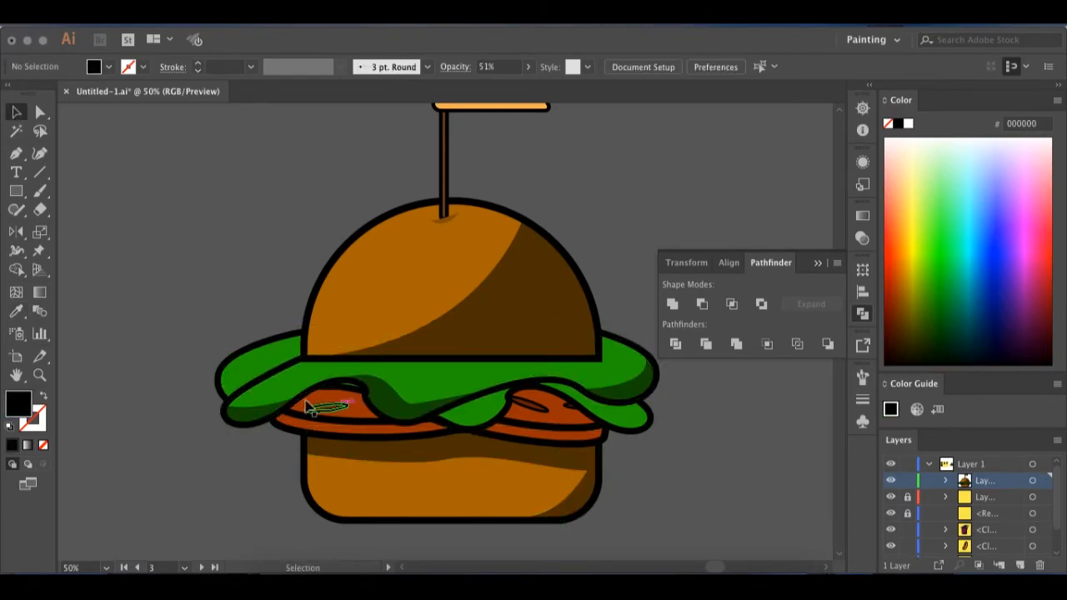
# - Draw a closed black Pen shape over the upper and right parts of the back lettuce's middle fold
pyautogui.click(17, 155)
pyautogui.click(427, 410)
pyautogui.press('super+z')
pyautogui.click(424, 409)
pyautogui.moveTo(482, 407); pyautogui.dragTo(493, 407)
pyautogui.click(471, 433)
pyautogui.click(475, 456)
pyautogui.click(549, 383)
pyautogui.click(420, 373)
pyautogui.click(424, 410)
# - Draw a second black Pen shape along the back lettuce's right end, just under the front leaf
pyautogui.click(553, 403)
pyautogui.moveTo(612, 413); pyautogui.dragTo(615, 415)
pyautogui.press('super+z')
pyautogui.moveTo(619, 415); pyautogui.dragTo(654, 429)
pyautogui.click(635, 389)
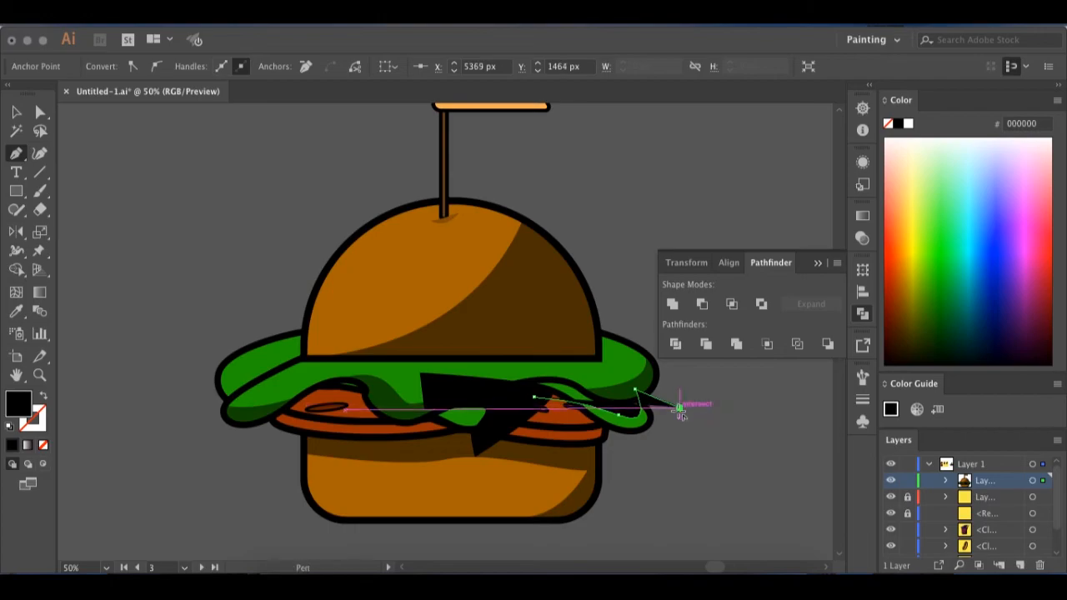
pyautogui.click(694, 424)
pyautogui.click(658, 465)
pyautogui.click(590, 477)
pyautogui.click(544, 468)
pyautogui.press('super+z')
pyautogui.press('super+z')
pyautogui.press('super+z')
pyautogui.press('super+z')
pyautogui.press('super+z')
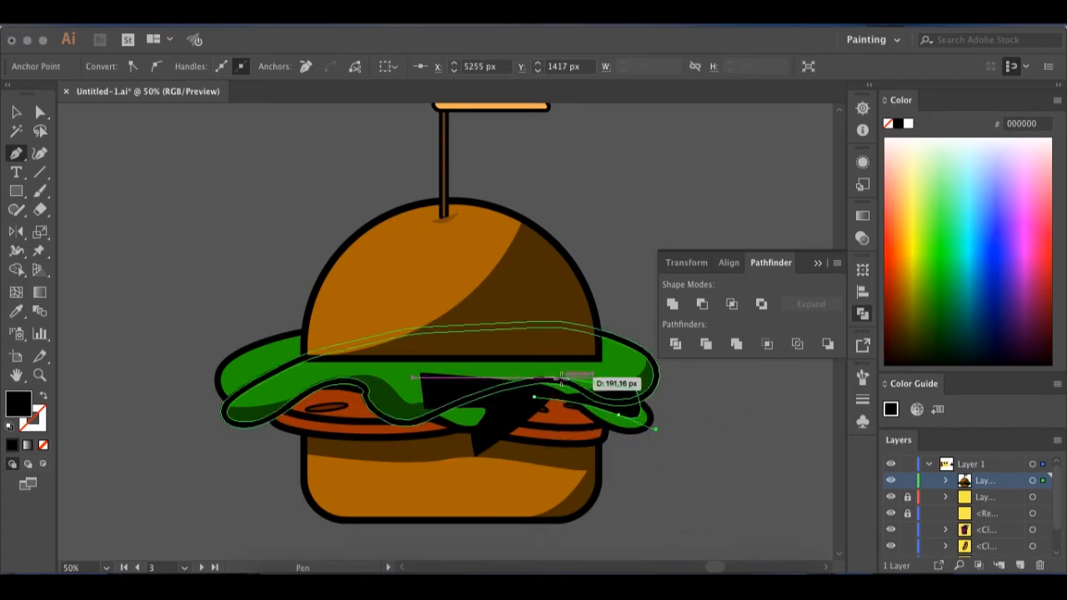
# - Split the two black shapes along the back lettuce's edge with Shape Builder and delete the excess piece below the middle fold
pyautogui.click(511, 401)
pyautogui.keyDown('shift'); pyautogui.click(570, 395); pyautogui.keyUp('shift')
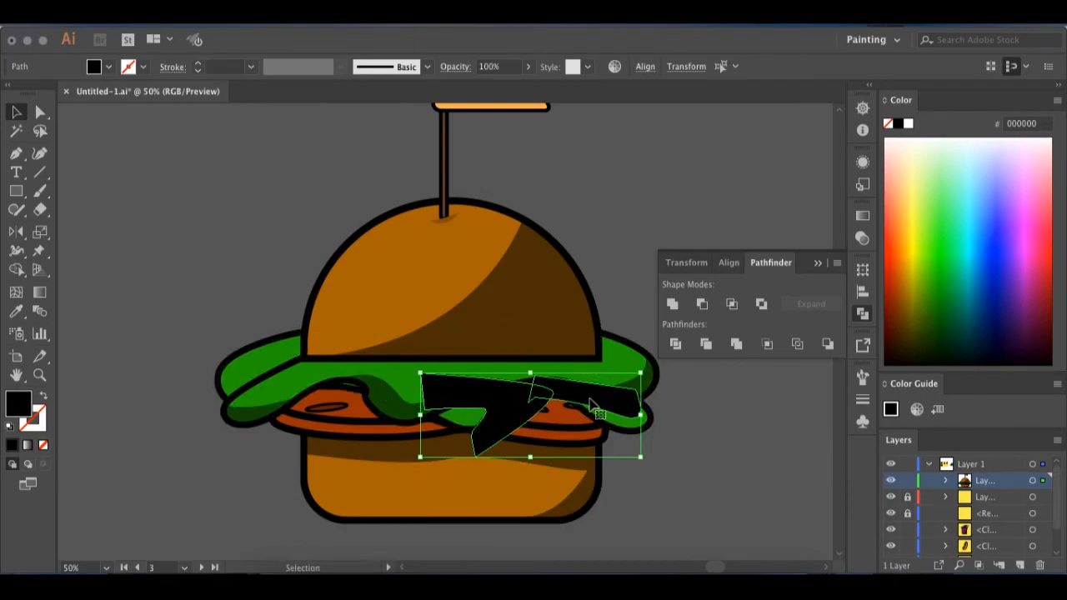
pyautogui.keyDown('shift'); pyautogui.click(610, 421); pyautogui.keyUp('shift')
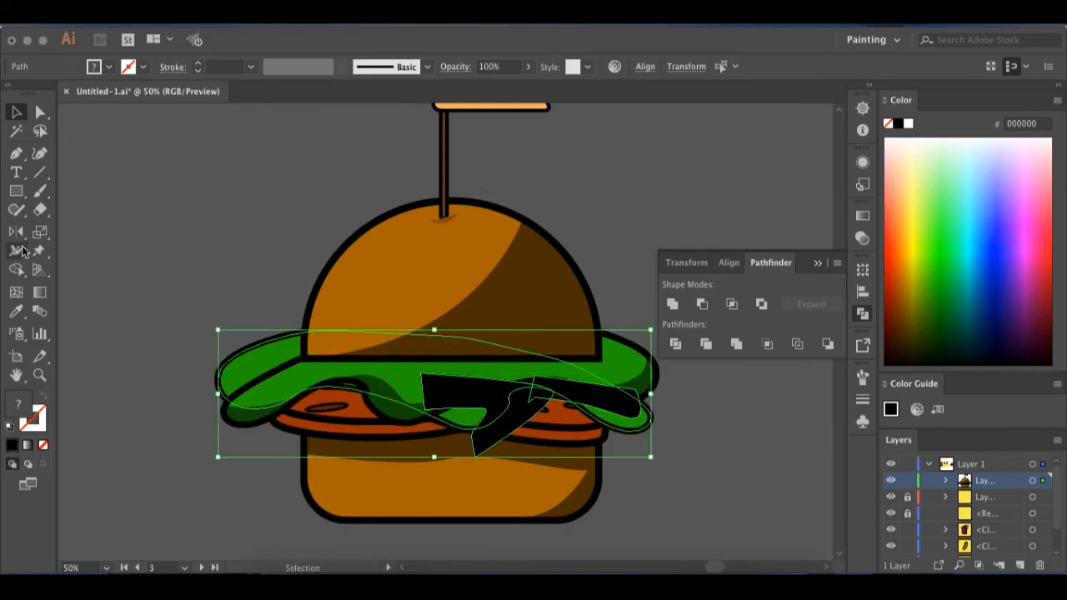
pyautogui.click(15, 269)
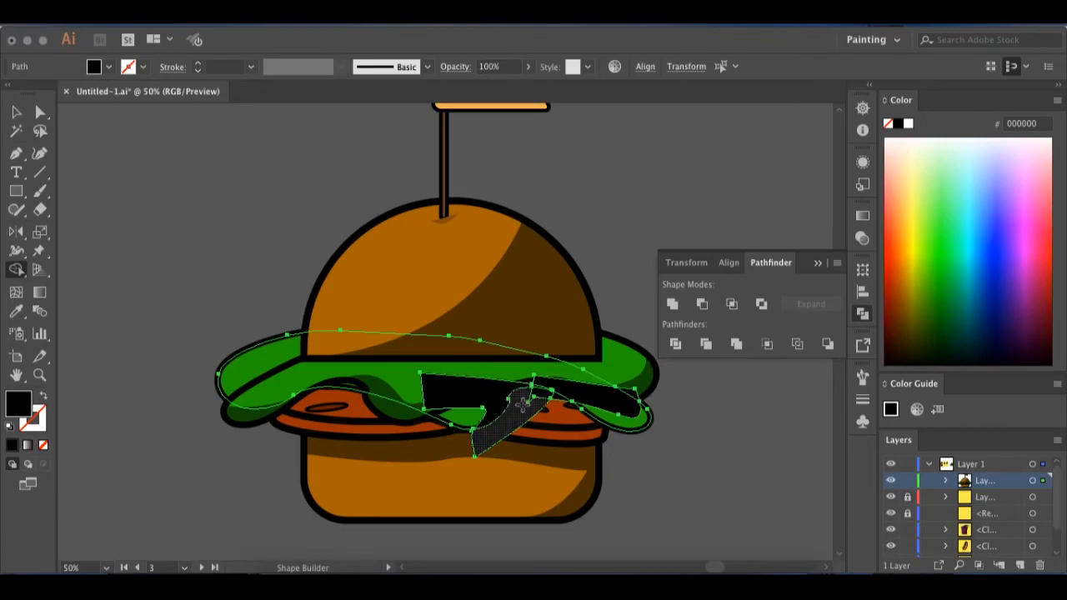
pyautogui.click(15, 111)
pyautogui.click(179, 213)
pyautogui.click(528, 408)
pyautogui.press('Delete')
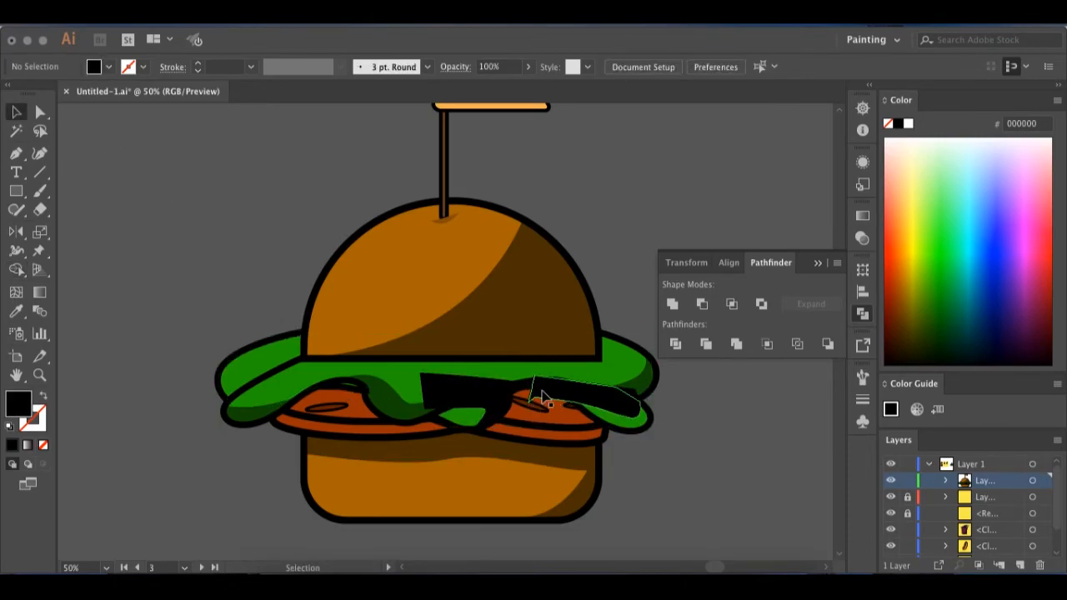
# - Give the back lettuce's shade the front shade's 51% black appearance and place it directly in front of the back lettuce's fill
pyautogui.click(453, 392)
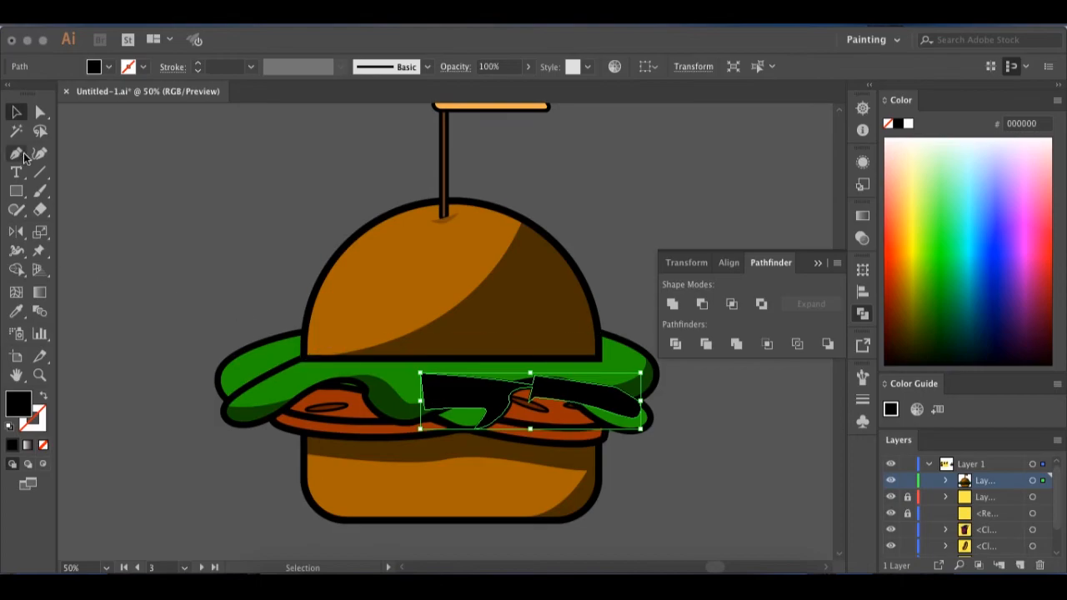
pyautogui.press('5')
pyautogui.press('1')
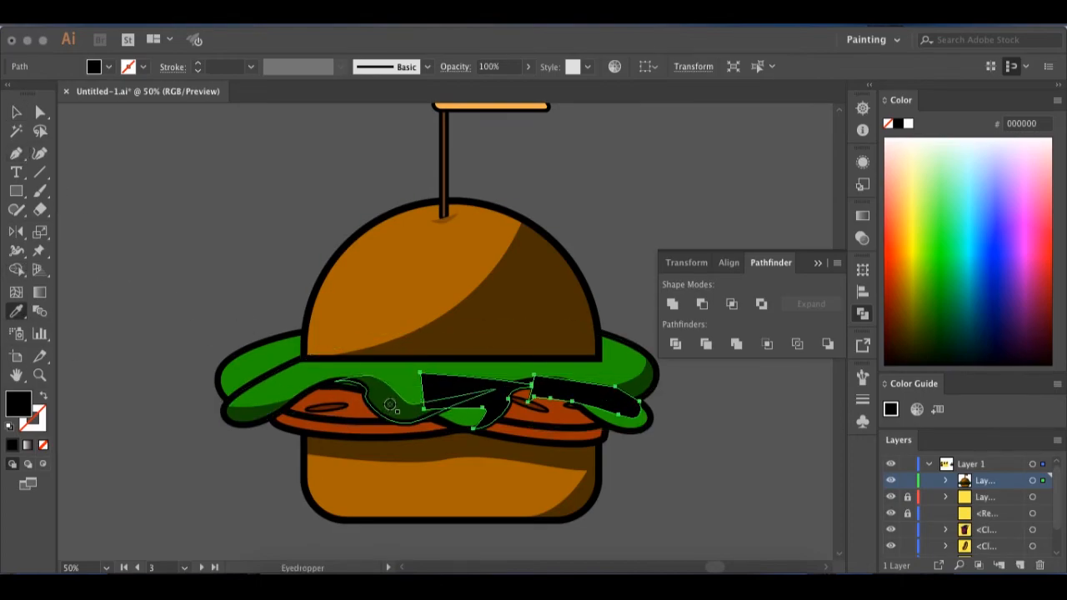
pyautogui.press('a')
pyautogui.click(491, 400)
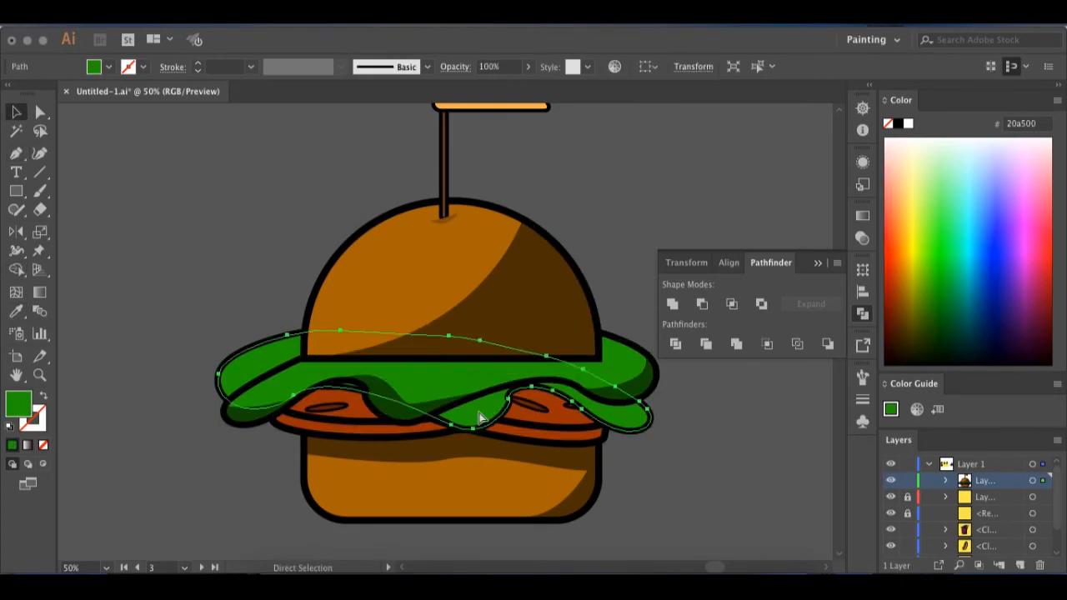
pyautogui.click(732, 421)
pyautogui.press('super+plus')
pyautogui.press('super+plus')
pyautogui.press('super+plus')
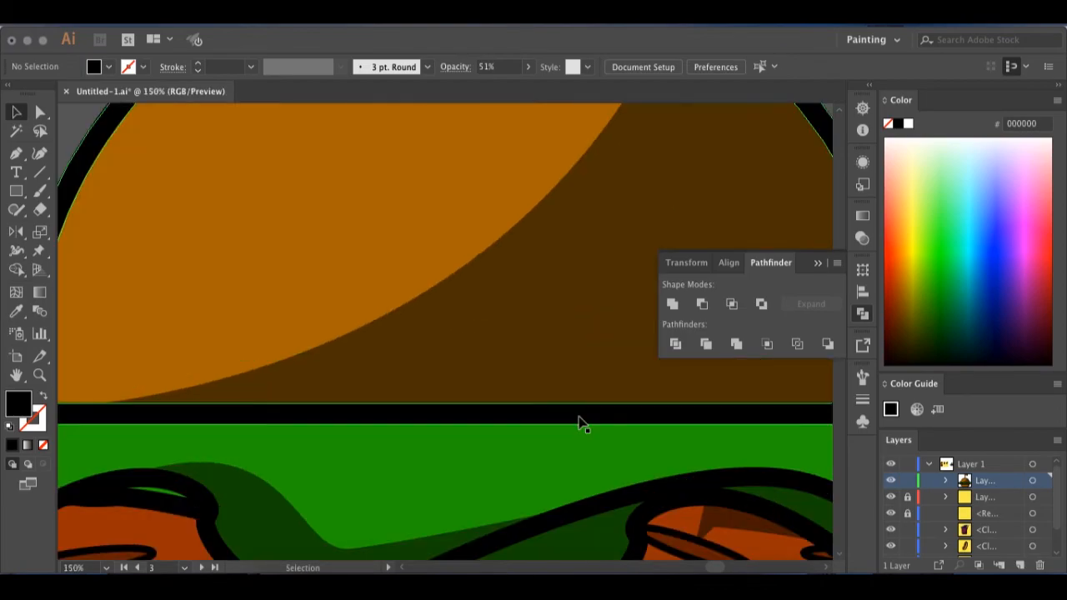
# - Clean up the back lettuce's shade by deleting the stray anchor point that spills over the right-hand patty
pyautogui.hscroll(5, 579, 434)
pyautogui.scroll(-3, 581, 464)
pyautogui.click(501, 427)
pyautogui.click(17, 152)
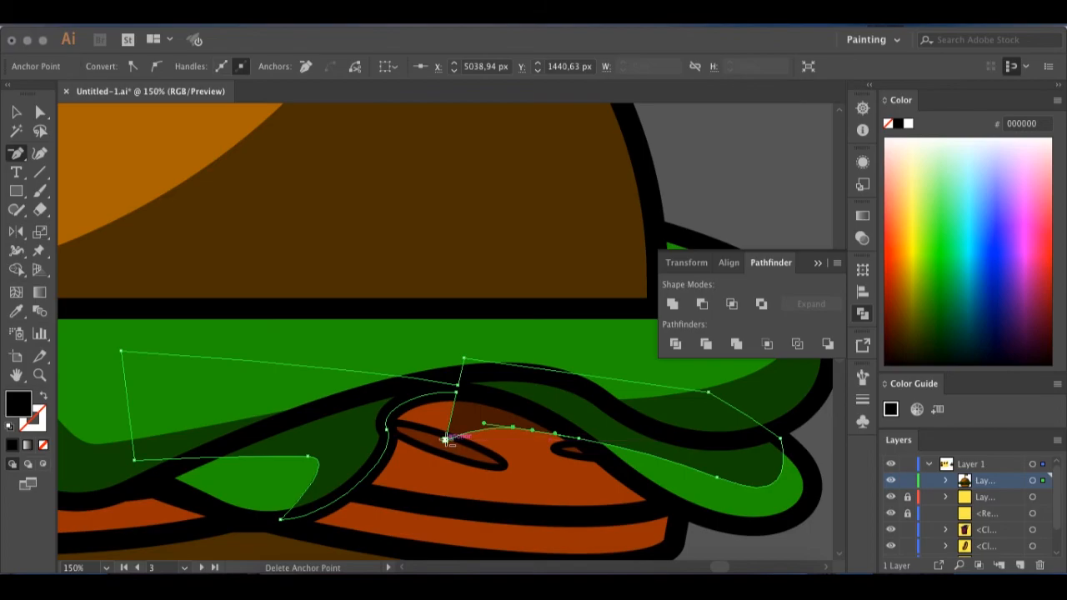
pyautogui.moveTo(448, 442); pyautogui.dragTo(579, 437)
pyautogui.click(457, 392)
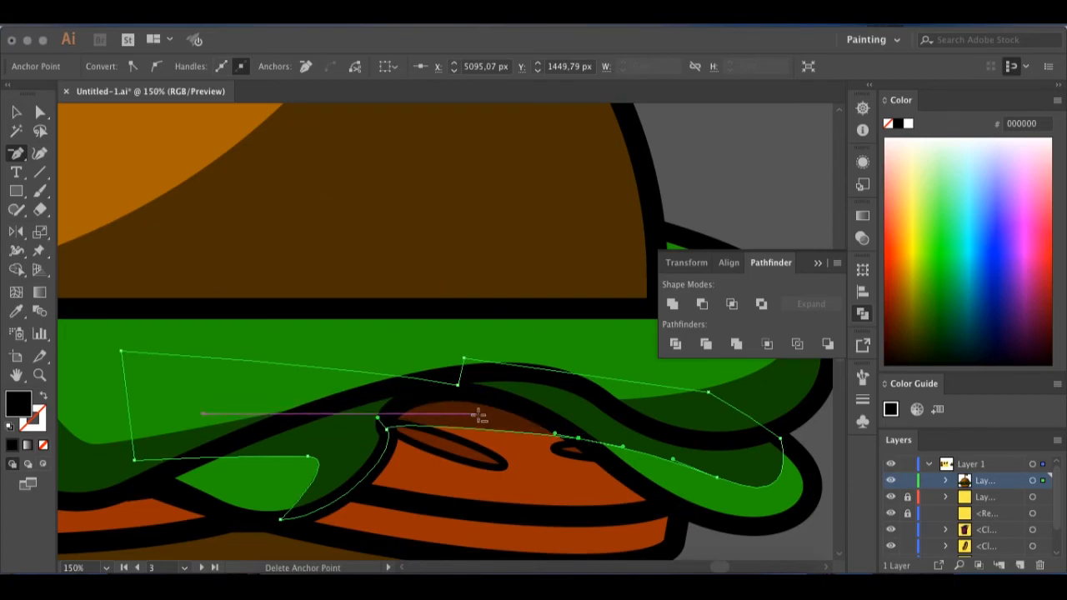
pyautogui.press('super+z')
pyautogui.click(16, 112)
pyautogui.click(722, 170)
# - Draw a closed black Pen shape curving over the lower part of the back lettuce's left end and extending outside the burger
pyautogui.press('super+minus')
pyautogui.press('super+minus')
pyautogui.press('super+minus')
pyautogui.press('super+minus')
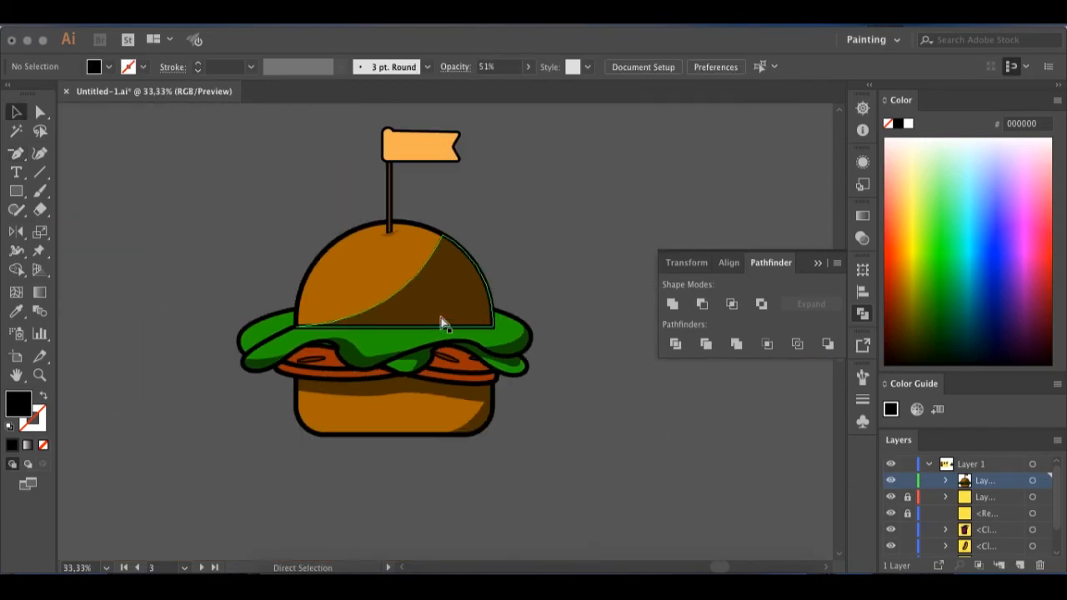
pyautogui.hscroll(-3, 445, 317)
pyautogui.press('p')
pyautogui.click(269, 324)
pyautogui.press('super+z')
pyautogui.click(291, 314)
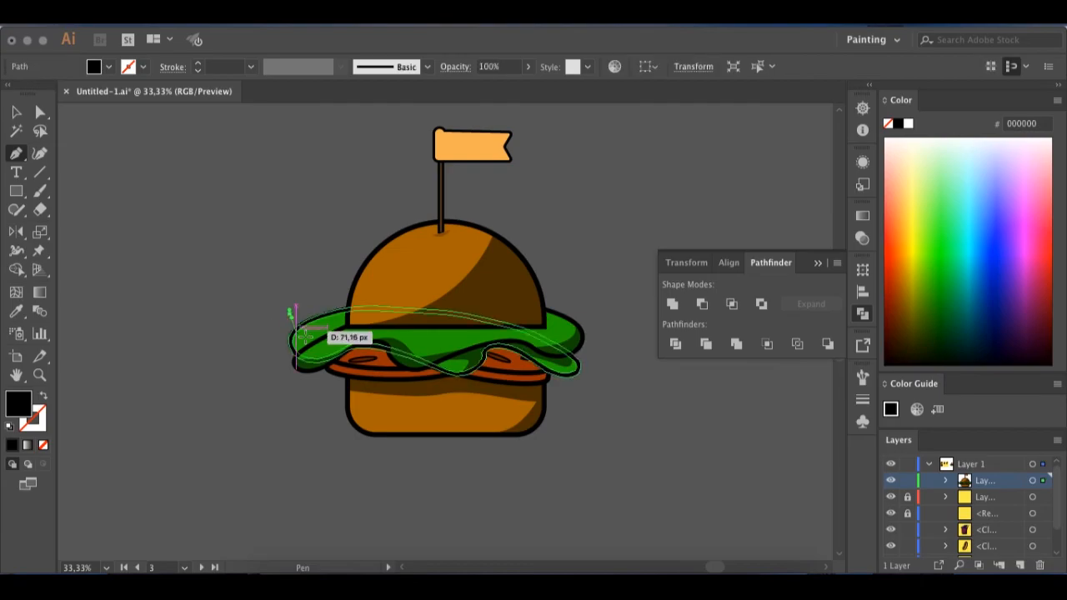
pyautogui.moveTo(316, 341); pyautogui.dragTo(346, 337)
pyautogui.click(295, 398)
pyautogui.click(200, 361)
pyautogui.press('super+z')
pyautogui.press('super+z')
pyautogui.click(348, 338)
pyautogui.click(316, 376)
pyautogui.click(217, 365)
pyautogui.click(232, 314)
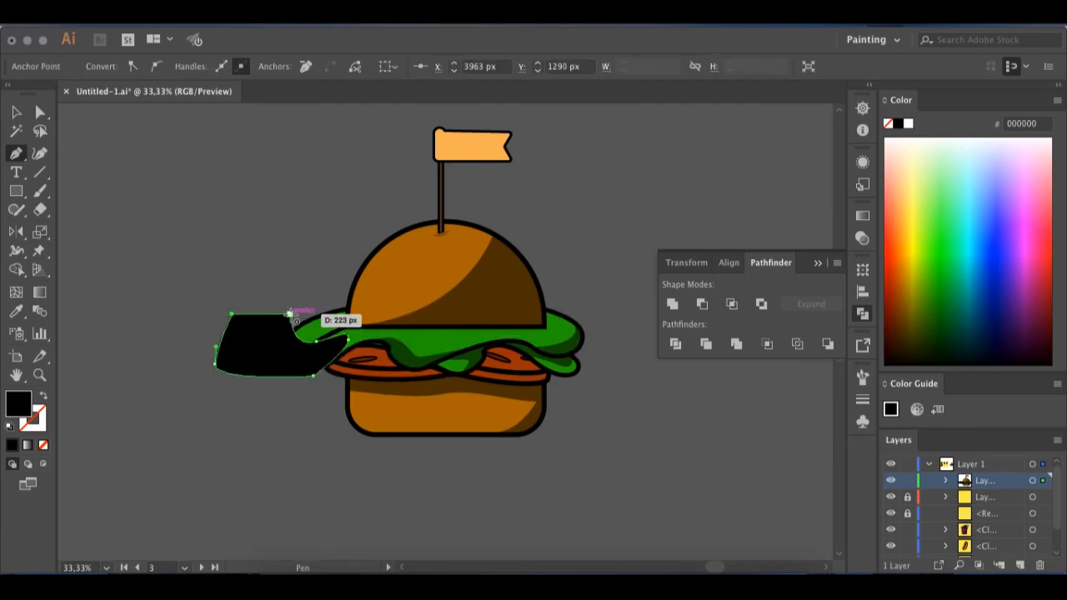
pyautogui.click(290, 314)
# - Split the black shape along the back lettuce's left edge with Shape Builder and delete the excess piece outside the leaf
pyautogui.click(16, 112)
pyautogui.click(325, 326)
pyautogui.keyDown('shift'); pyautogui.click(230, 325); pyautogui.keyUp('shift')
pyautogui.click(15, 270)
pyautogui.click(319, 349)
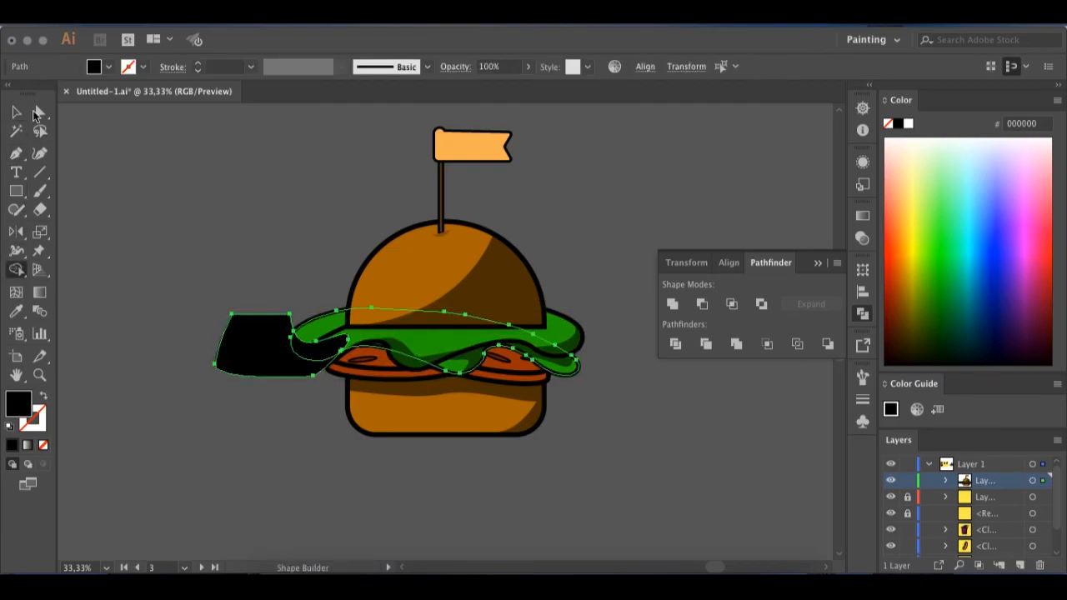
pyautogui.click(16, 111)
pyautogui.click(159, 258)
pyautogui.click(235, 343)
pyautogui.press('Delete')
# - Give the left-end shade the existing lettuce shade's 51% black appearance and place it directly in front of the back lettuce's fill
pyautogui.click(320, 349)
pyautogui.press('i')
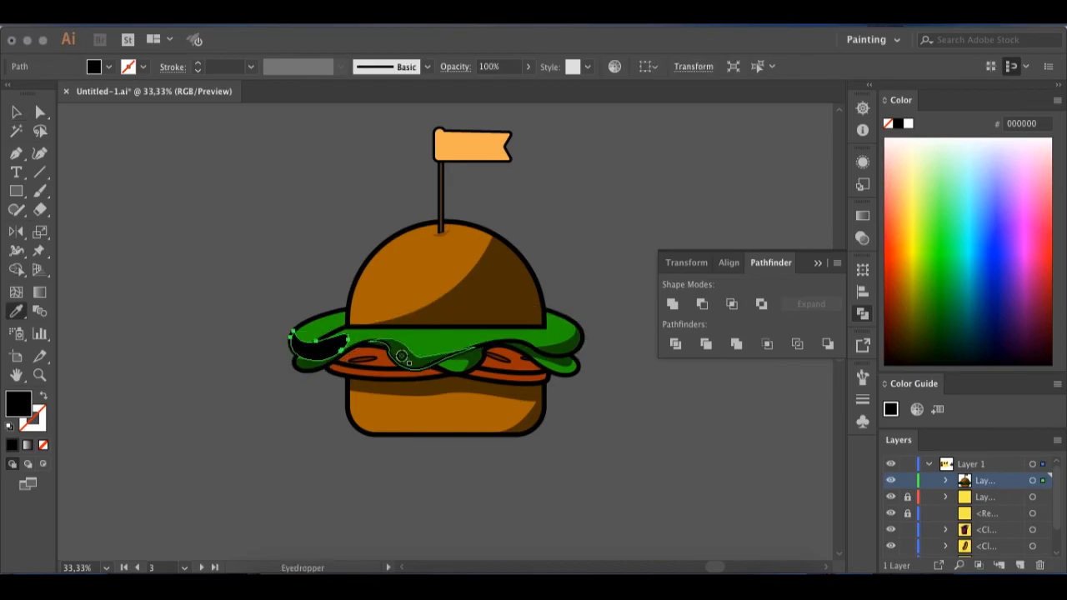
pyautogui.click(413, 359)
pyautogui.click(16, 111)
pyautogui.click(124, 164)
pyautogui.click(320, 349)
pyautogui.press('super+x')
pyautogui.click(311, 333)
pyautogui.click(179, 307)
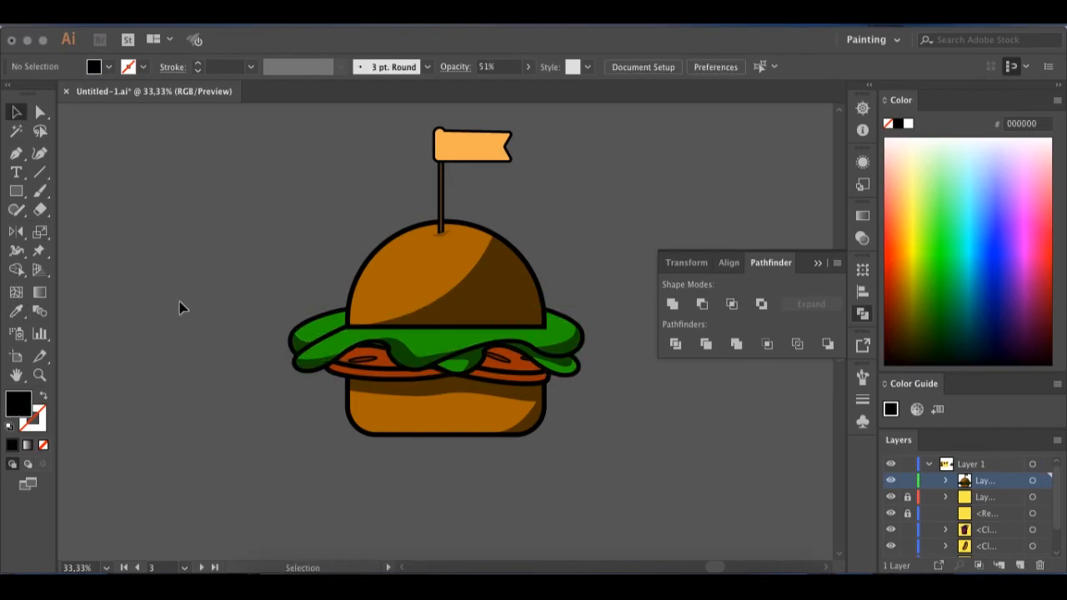